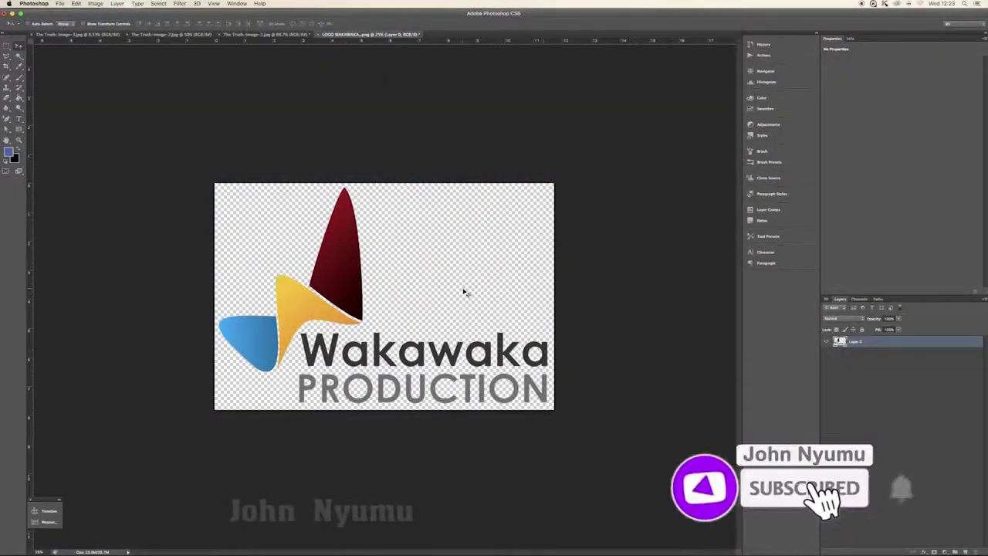
Step: Rename the logo's single Layer 0 to Layer 1 in the Layers panel
double_click(855, 342)
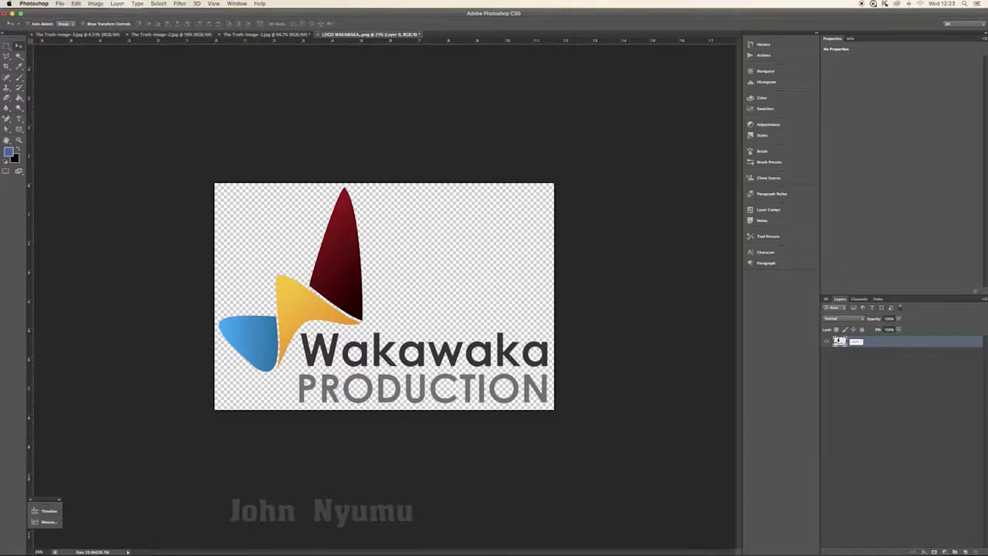
Step: Duplicate the logo layer as Layer 2, then confirm the top layer's name
right_click(856, 345)
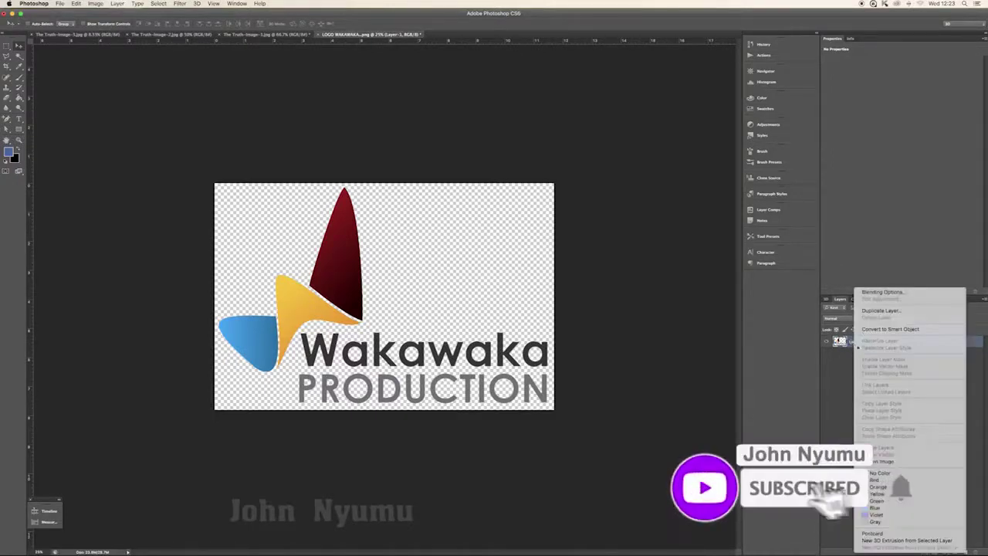
click(880, 310)
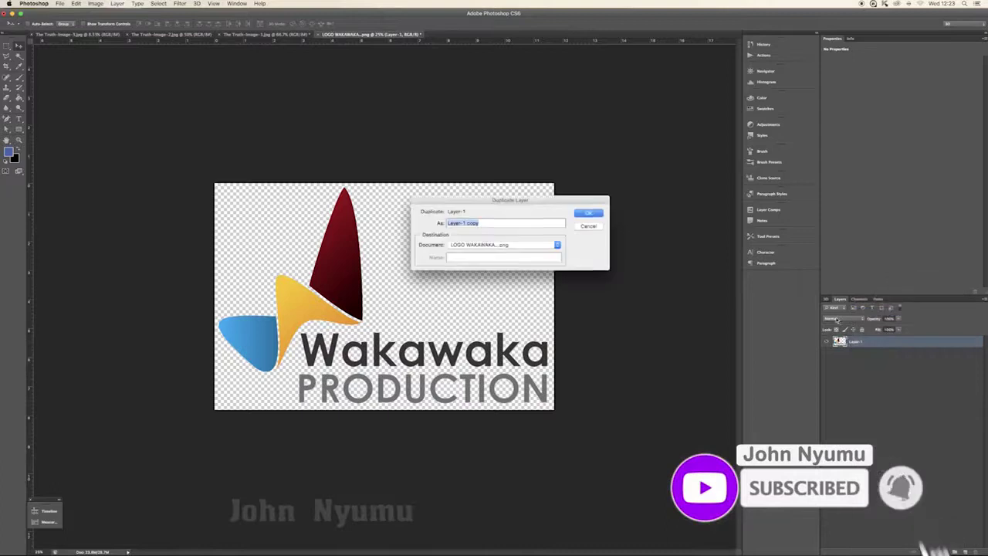
click(490, 222)
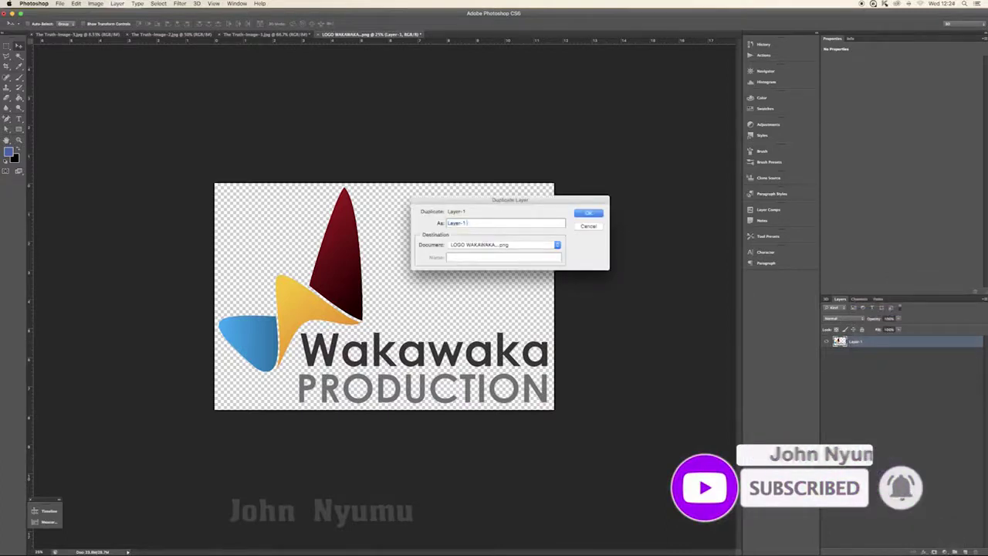
key(BackSpace)
key(BackSpace)
key(BackSpace)
text(2)
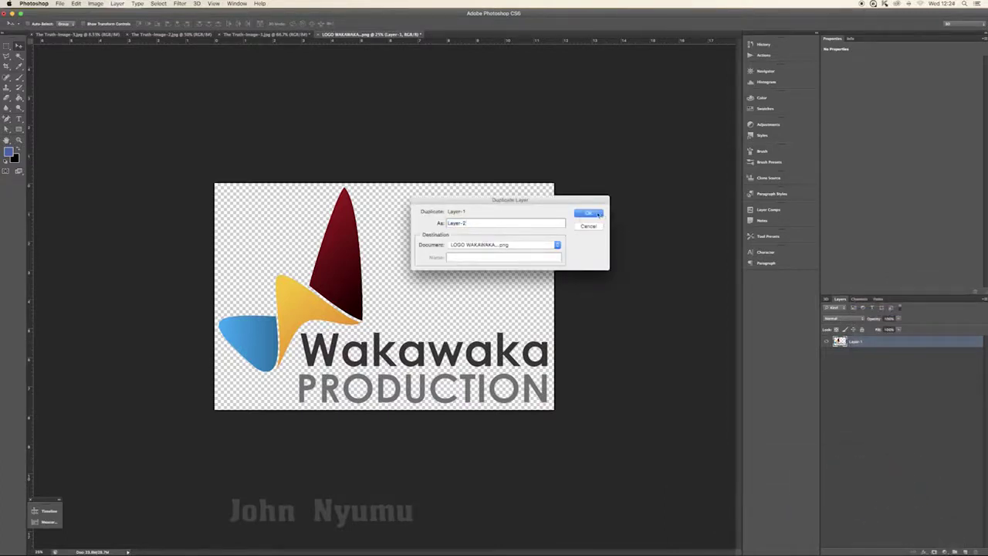
click(598, 213)
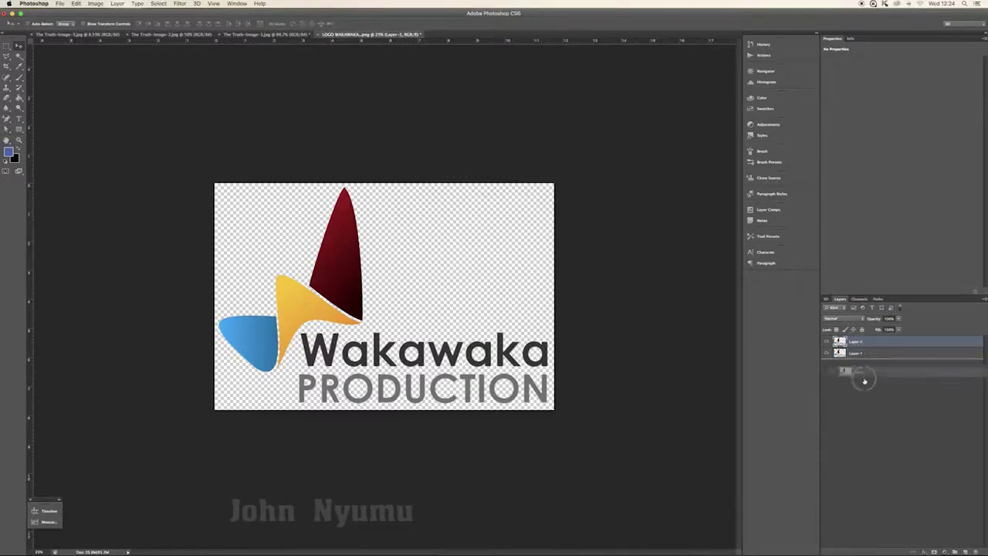
double_click(855, 341)
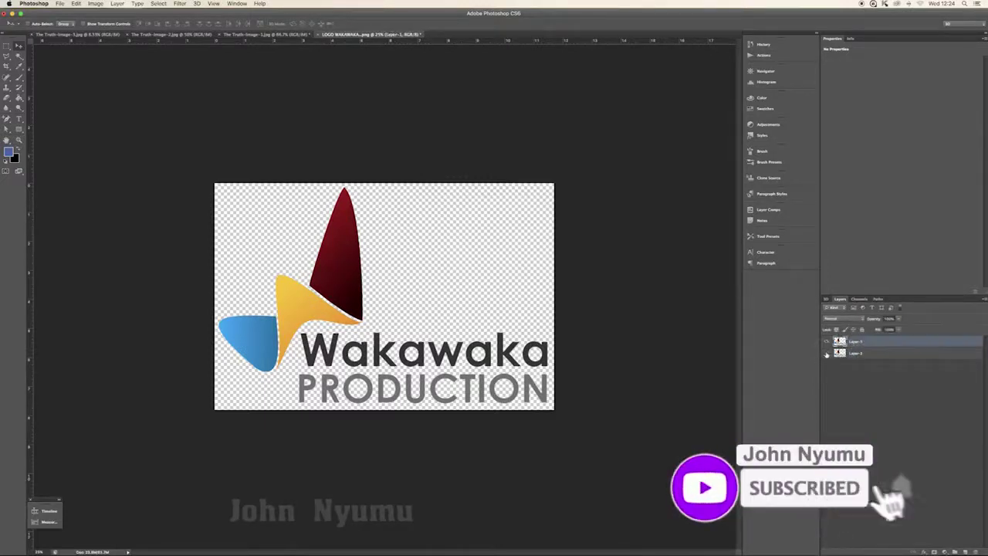
key(Return)
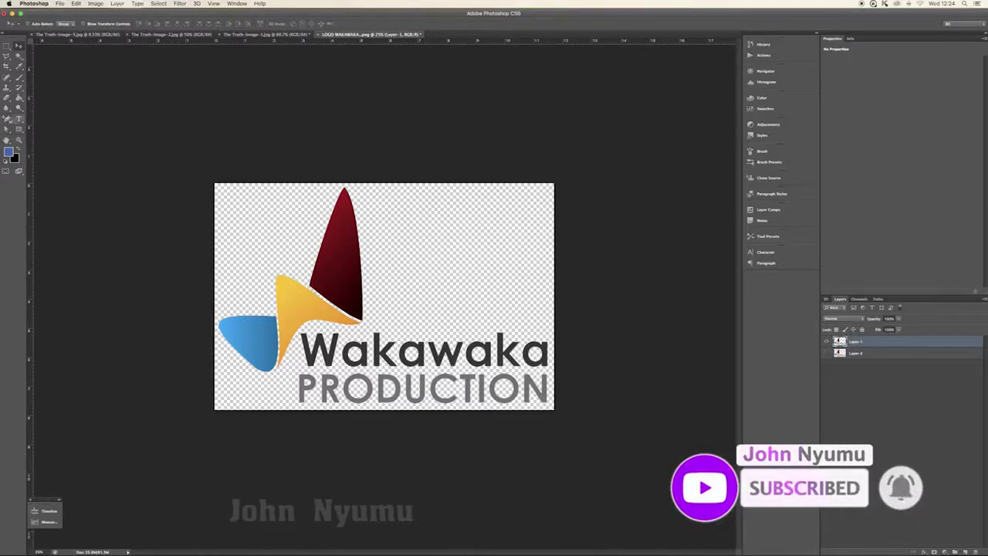
Step: Delete the lettering beneath the logo shapes using a rectangular marquee selection
click(7, 47)
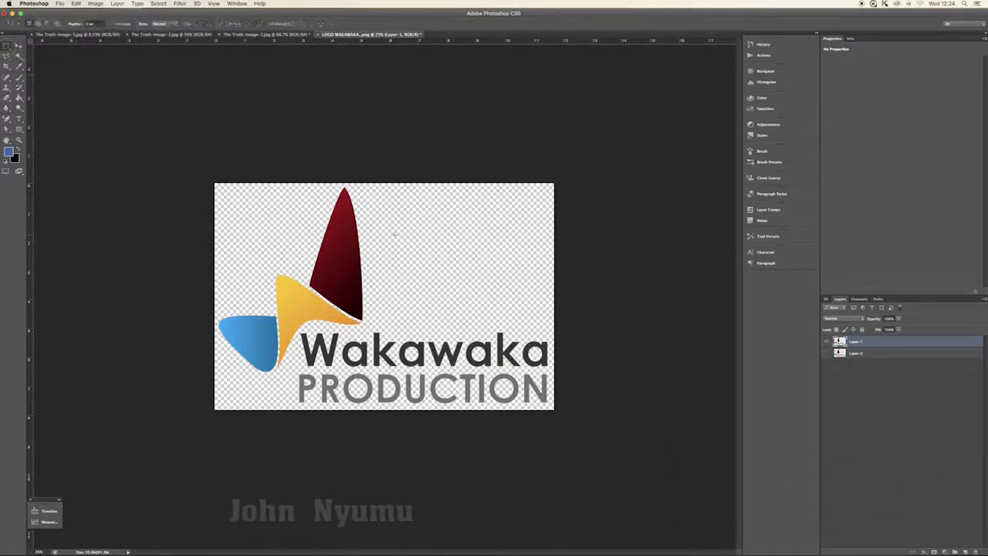
mouse_move(558, 340)
mouse_down()
mouse_move(394, 418)
mouse_move(342, 414)
mouse_up()
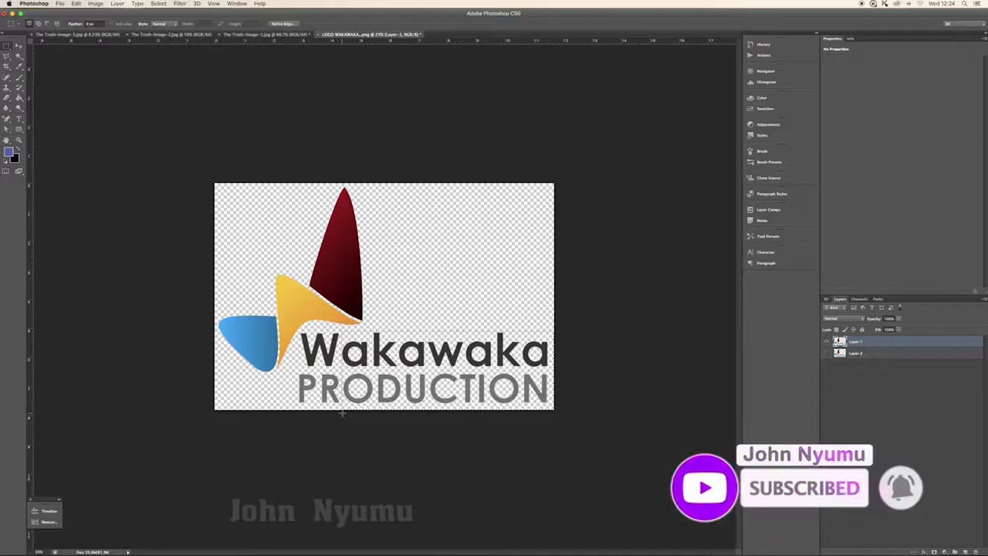
key(Delete)
key(super+plus)
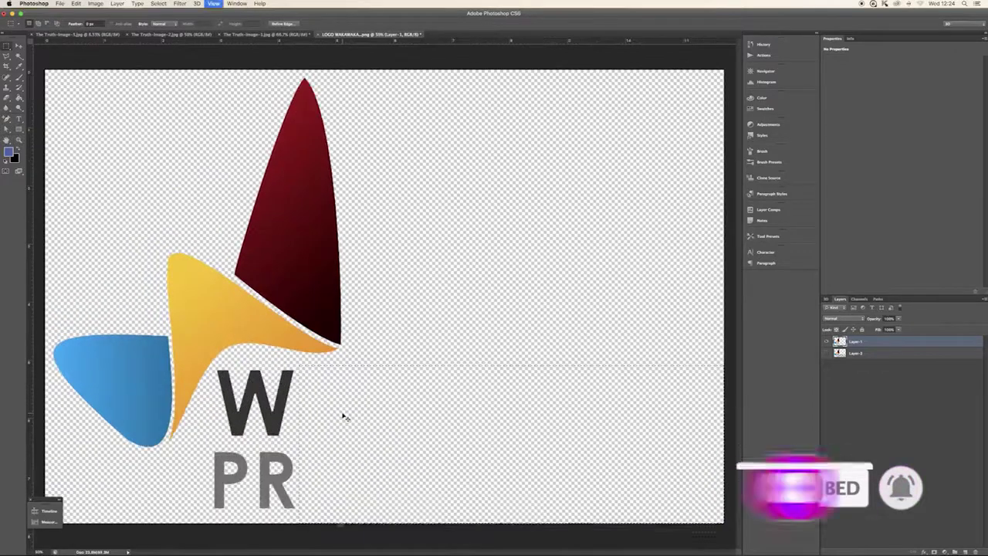
key(super+d)
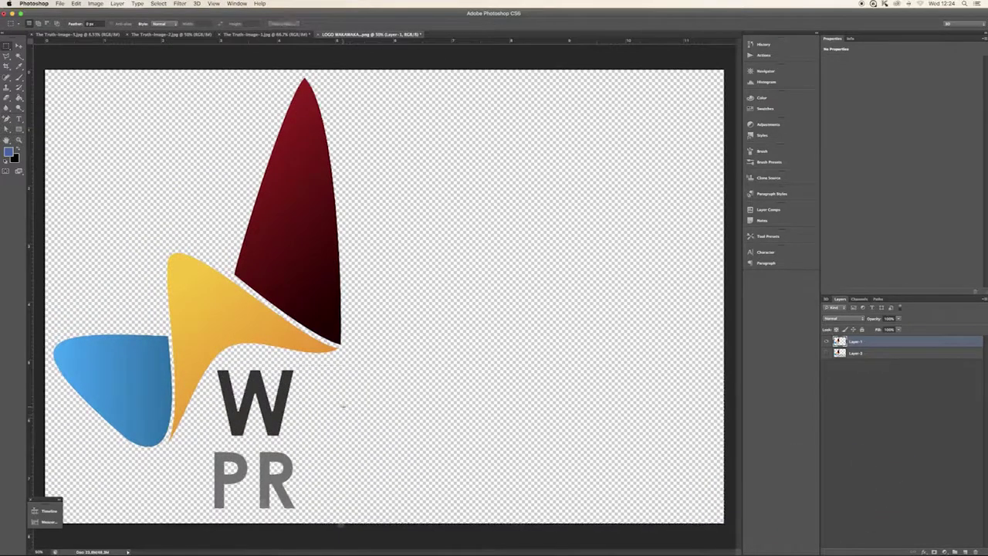
Step: Enlarge the Eraser tool's brush size
click(8, 99)
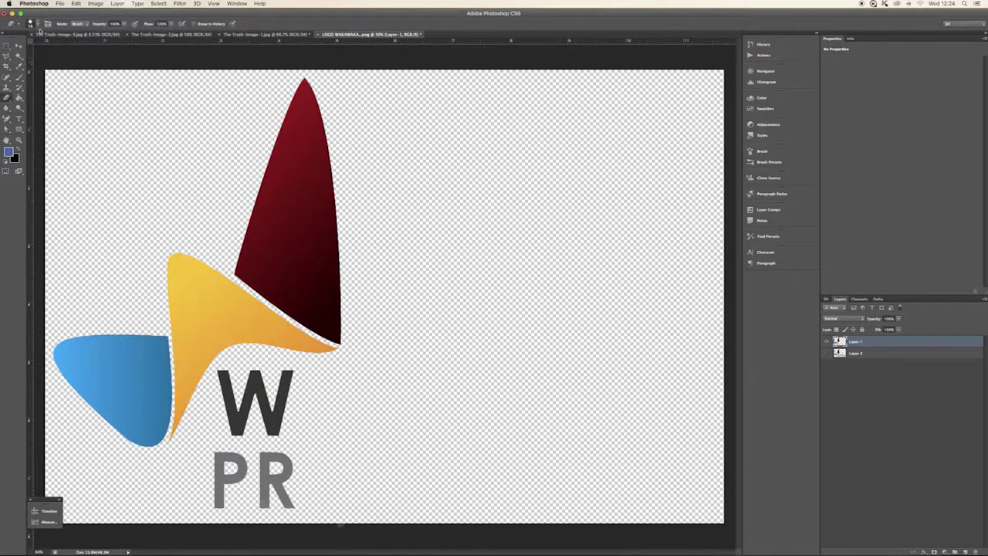
click(32, 23)
drag(18, 47, 34, 48)
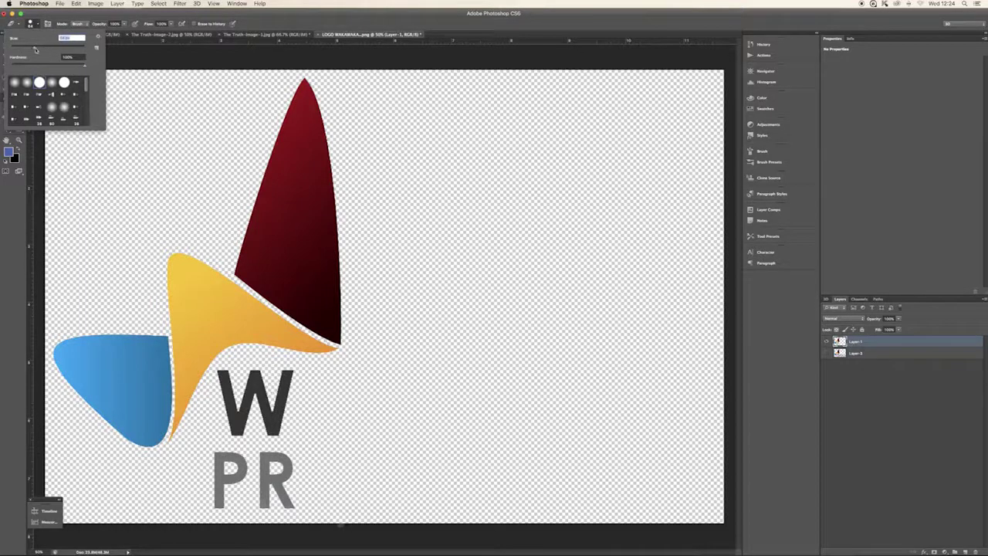
drag(35, 49, 48, 50)
click(37, 27)
Step: Select and delete the remaining letter W
click(6, 47)
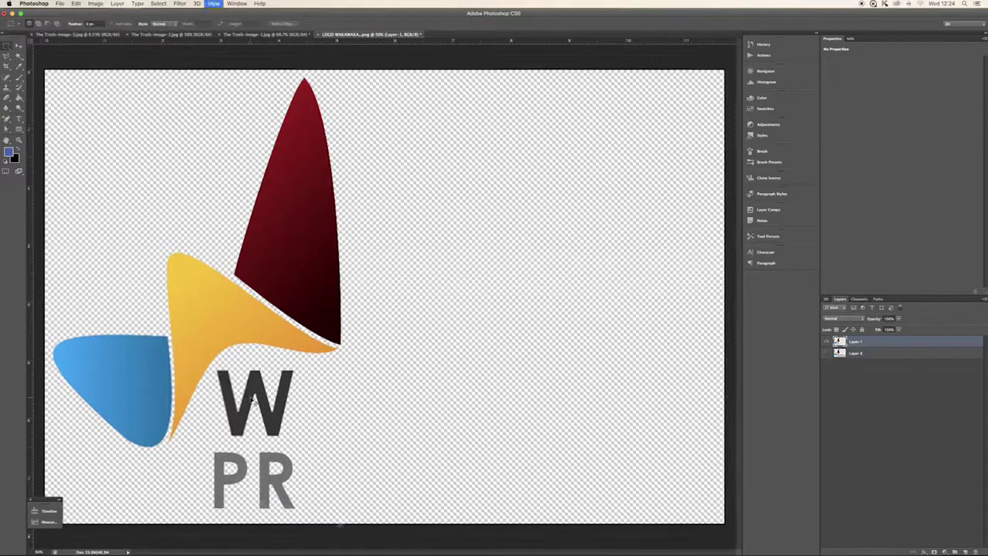
key(super+plus)
key(super+plus)
key(super+minus)
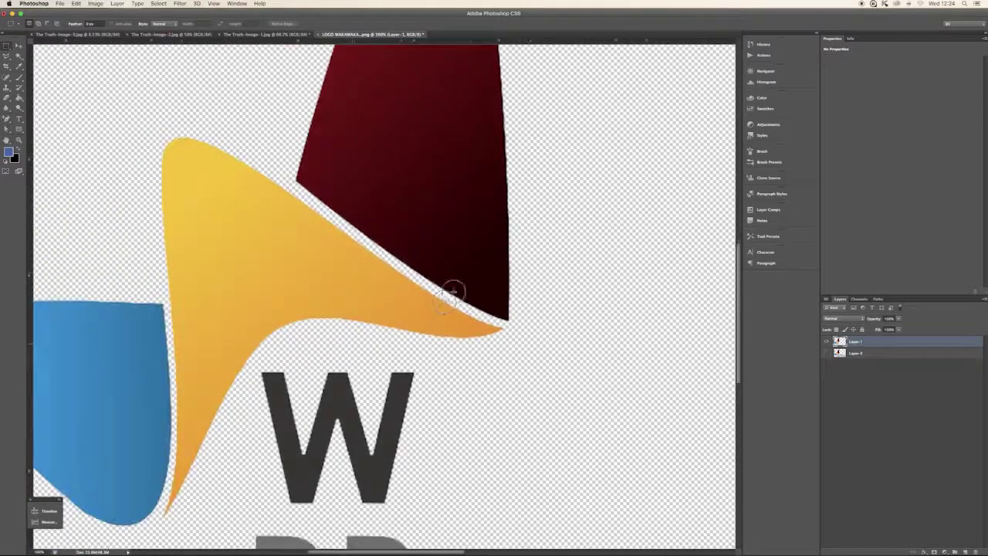
scroll(357, 328, down, 2)
drag(270, 309, 480, 456)
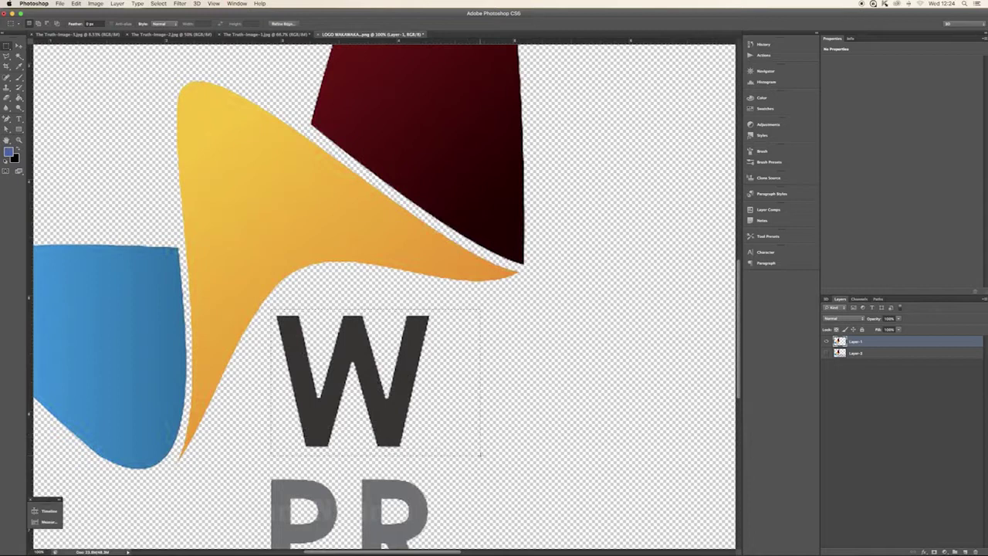
key(Delete)
key(super+d)
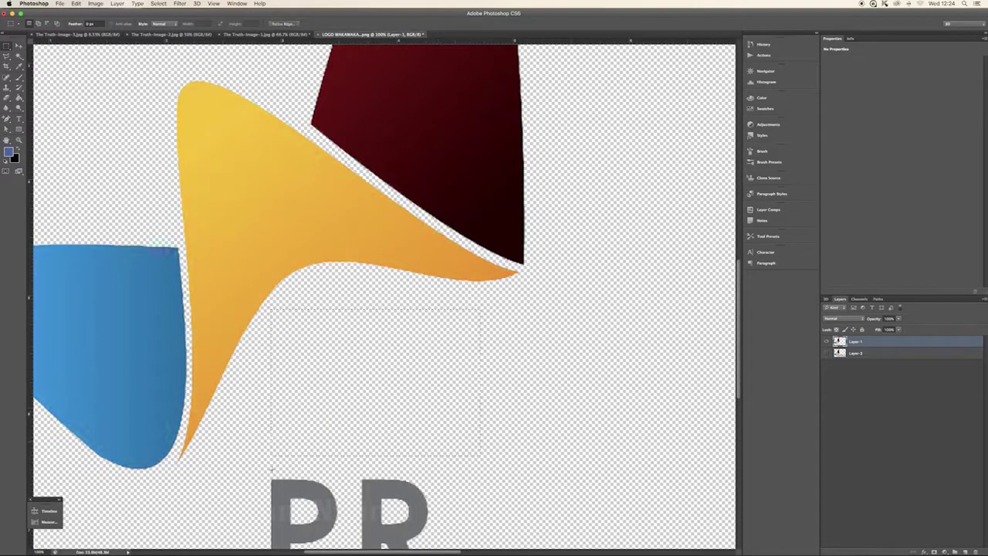
Step: Delete the leftover PR letters and zoom out to the full canvas
scroll(389, 265, down, 5)
scroll(254, 285, down, 1)
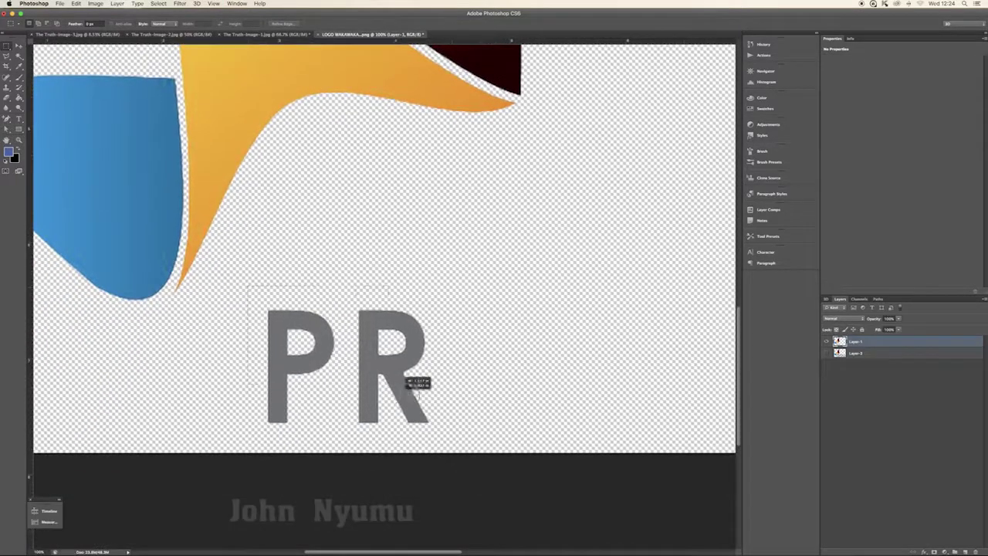
drag(417, 383, 484, 429)
key(Delete)
key(super+d)
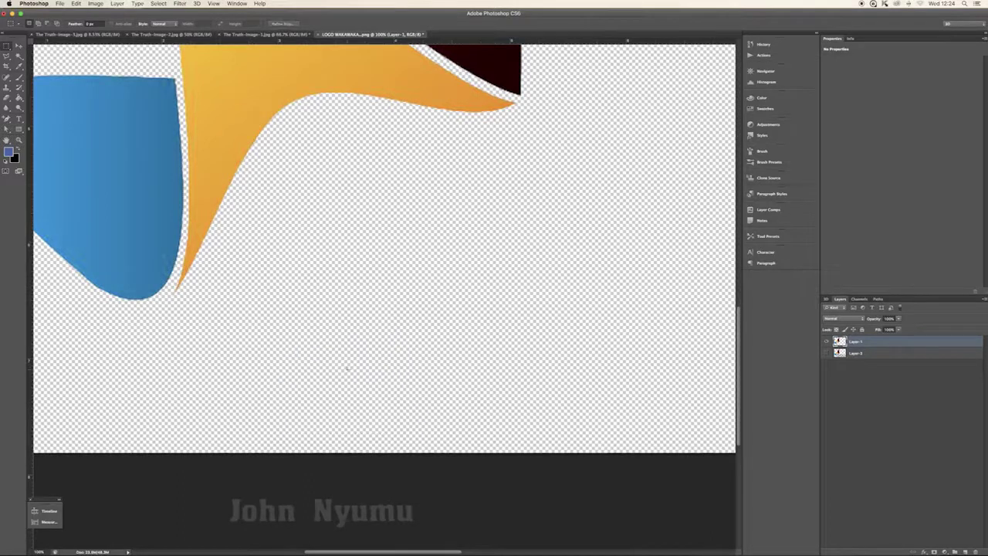
key(super+minus)
key(super+minus)
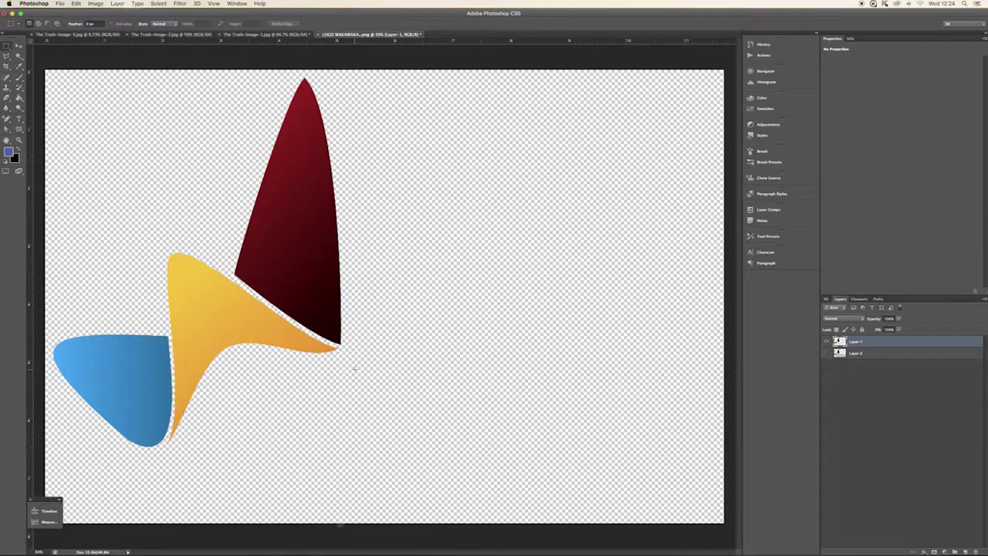
key(super+minus)
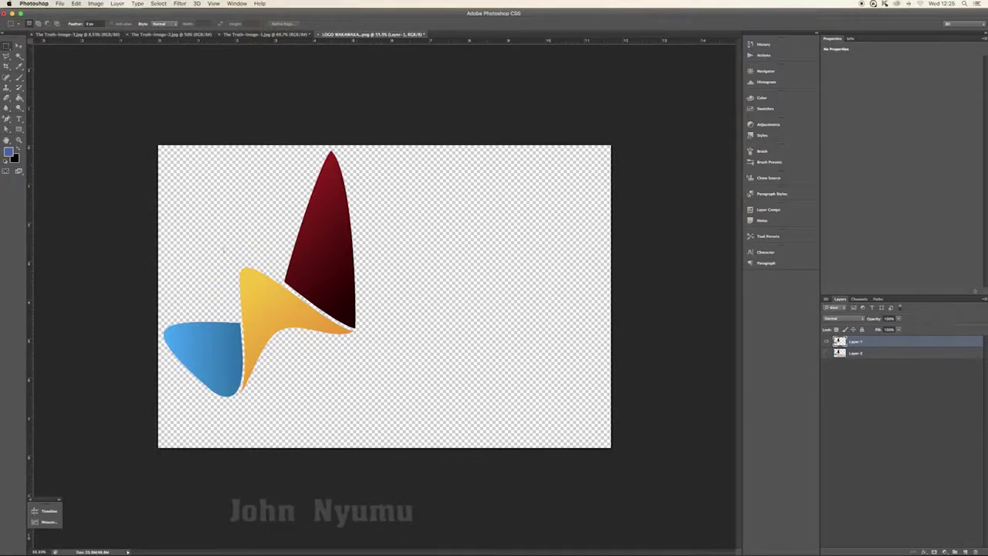
Step: Shift the logo shapes right and draw a canvas-sized solid-fill Rectangle 1
click(18, 45)
mouse_move(333, 270)
mouse_down()
mouse_move(412, 276)
mouse_move(335, 291)
mouse_move(378, 284)
mouse_move(417, 297)
mouse_up()
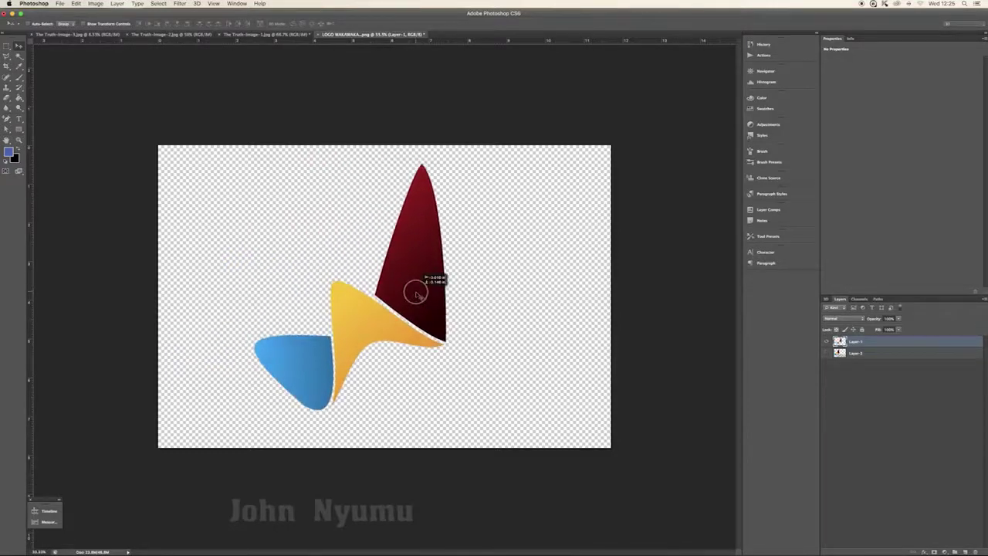
click(18, 129)
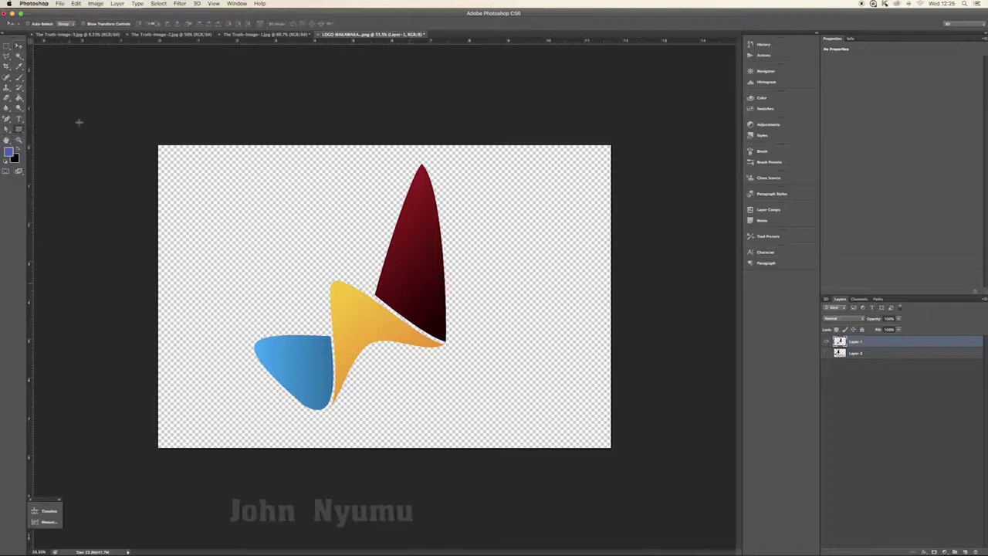
drag(79, 121, 664, 483)
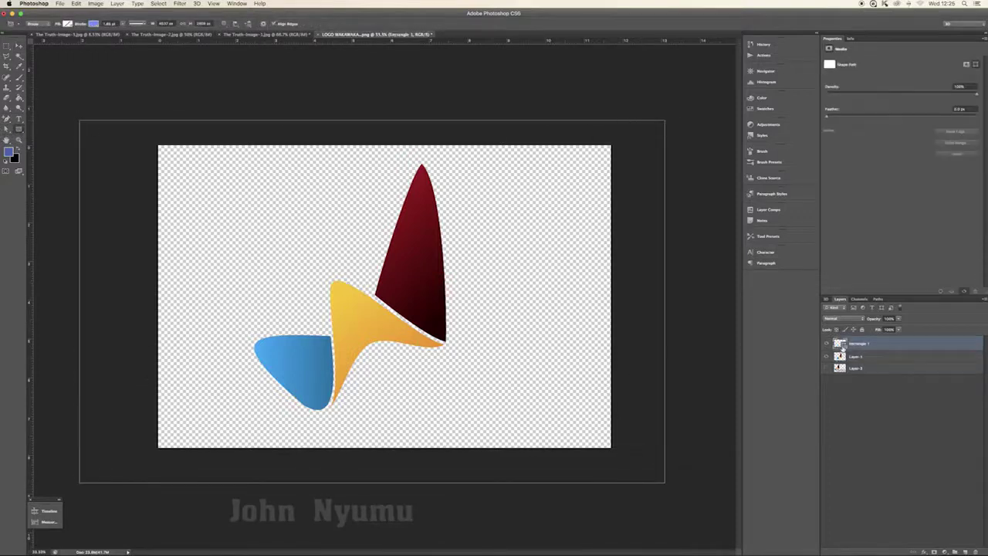
click(66, 23)
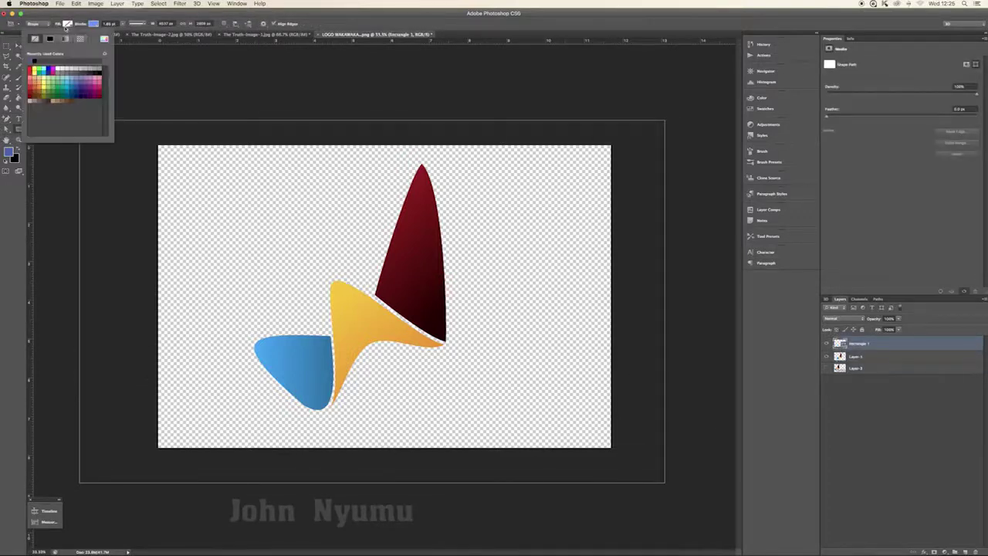
click(51, 40)
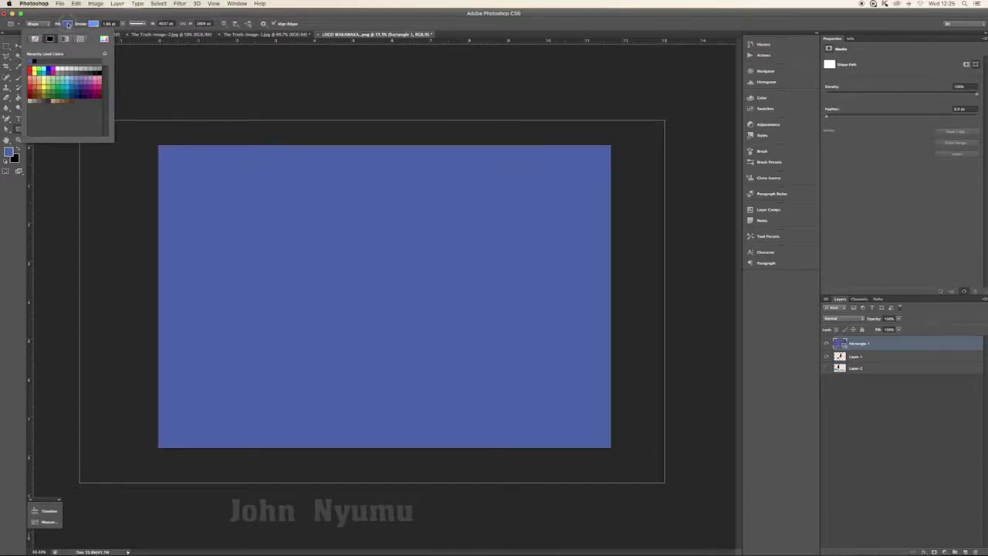
click(68, 24)
Step: Move Rectangle 1 beneath the logo layers, hide it, and make Layer 1 active
click(889, 446)
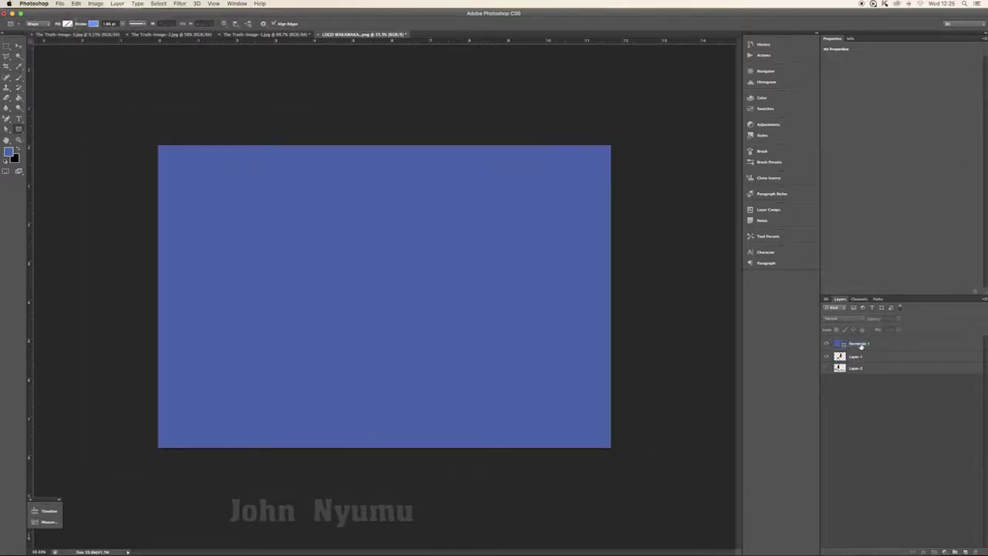
drag(860, 346, 869, 381)
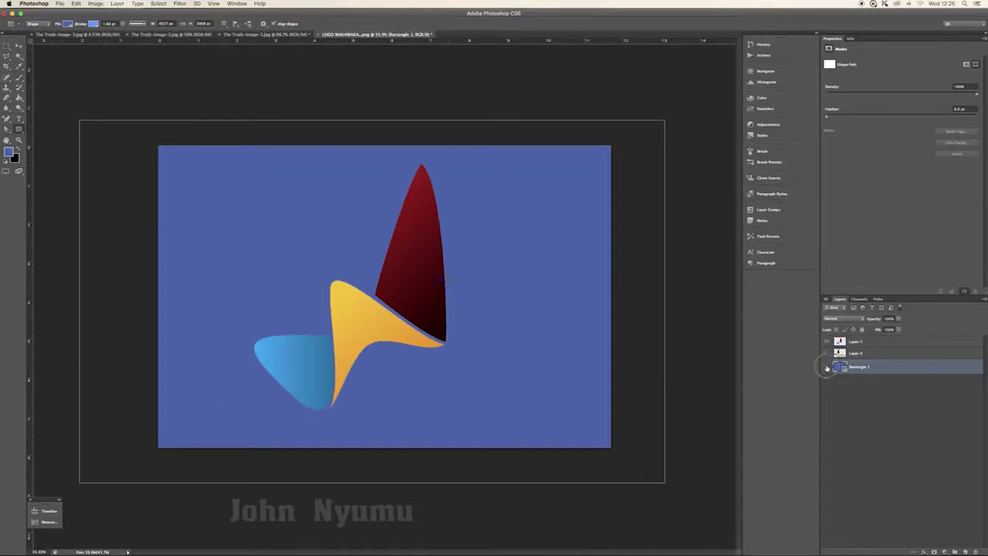
click(827, 366)
ctrl+click(851, 341)
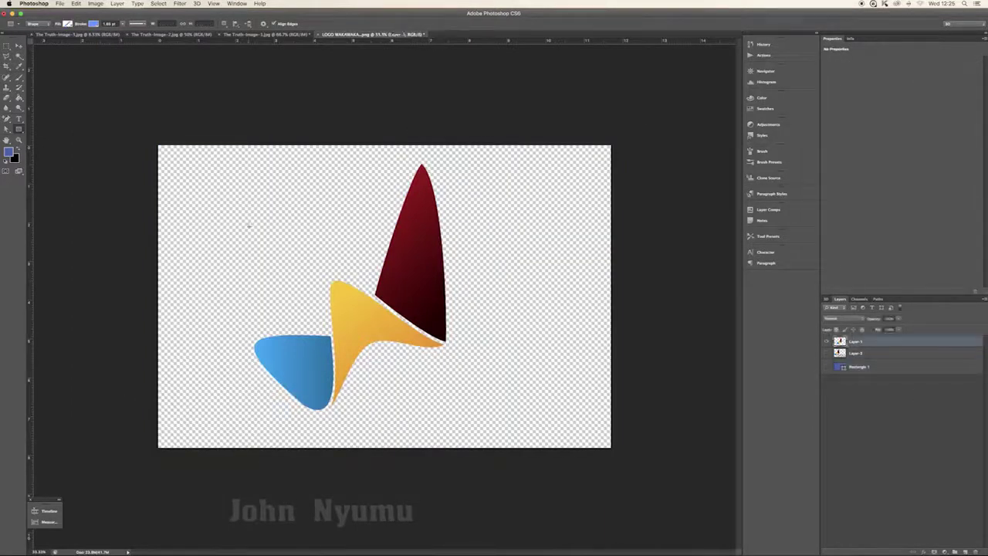
click(18, 56)
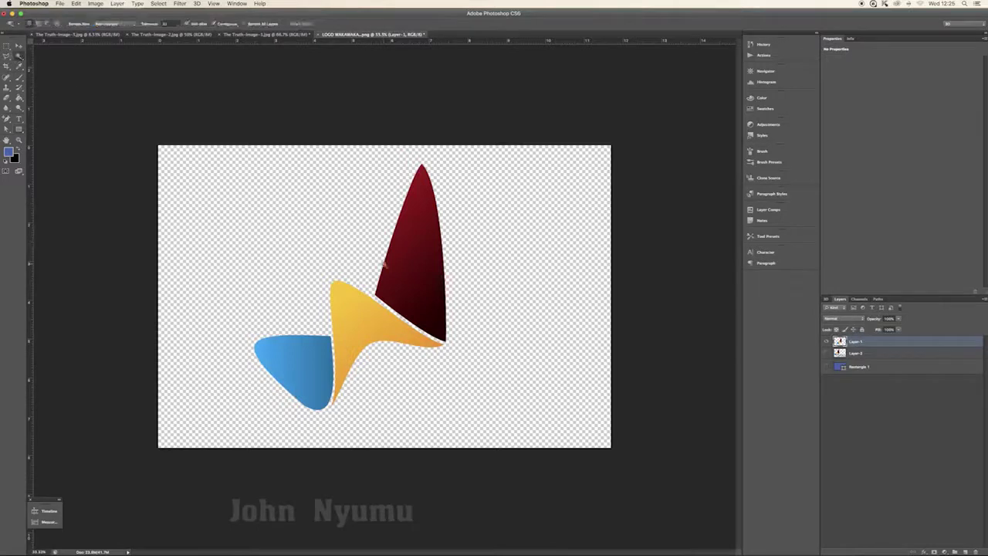
Step: Magic Wand the transparent background around the logo, adding the missed area near the red shape
click(412, 287)
click(409, 328)
click(371, 300)
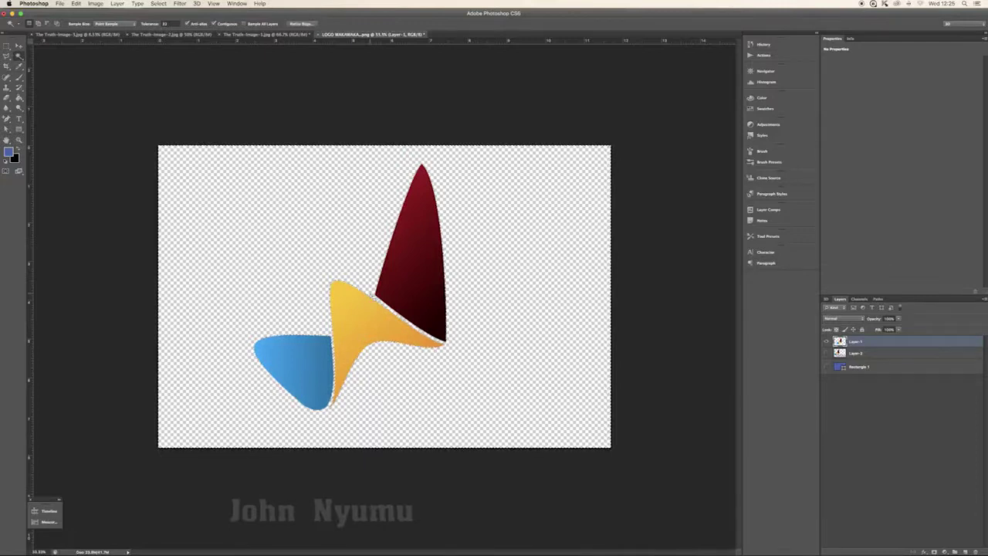
key(ctrl+plus)
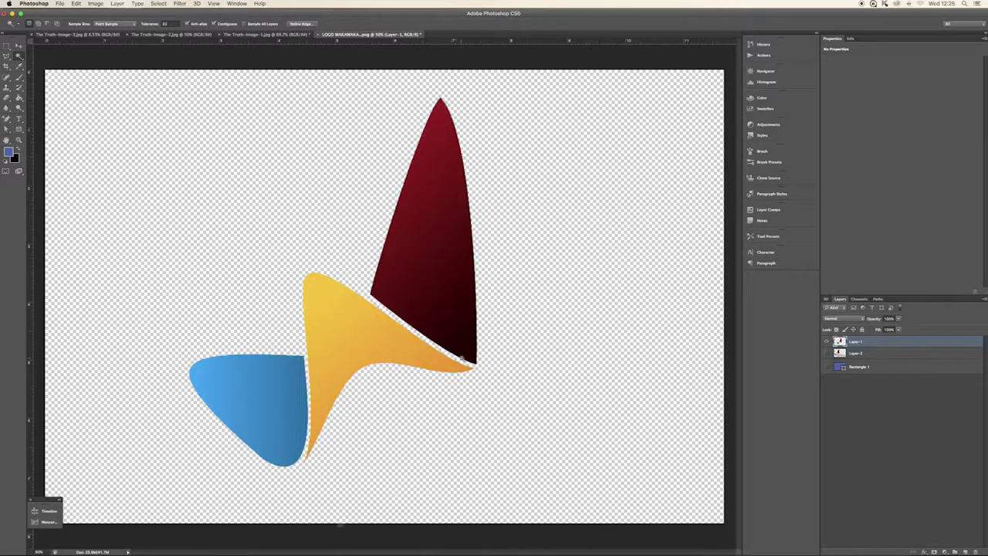
mouse_move(419, 319)
mouse_down()
mouse_move(408, 325)
mouse_move(454, 341)
mouse_up()
drag(455, 341, 463, 347)
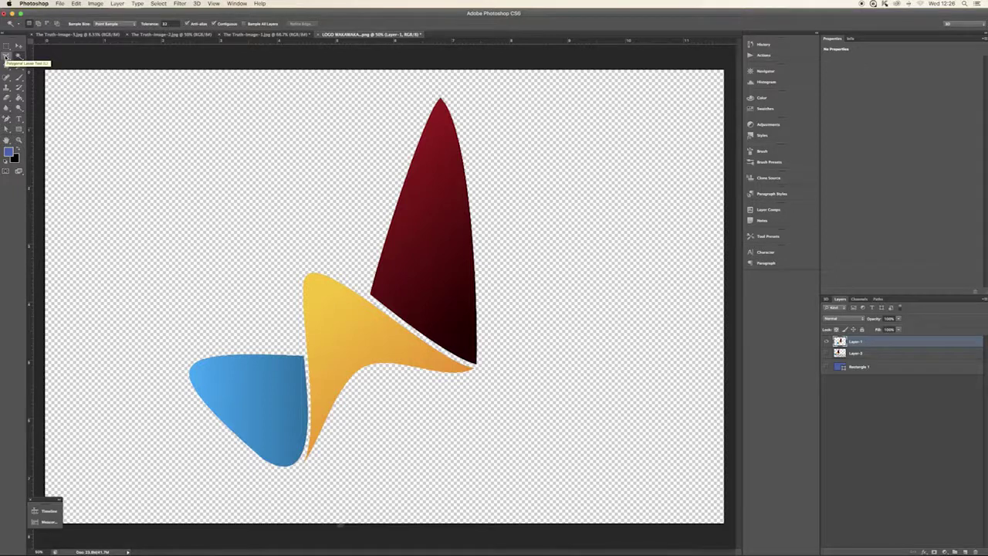
Step: At 300% zoom, place Polygonal Lasso points along the blue shape's edge
click(6, 56)
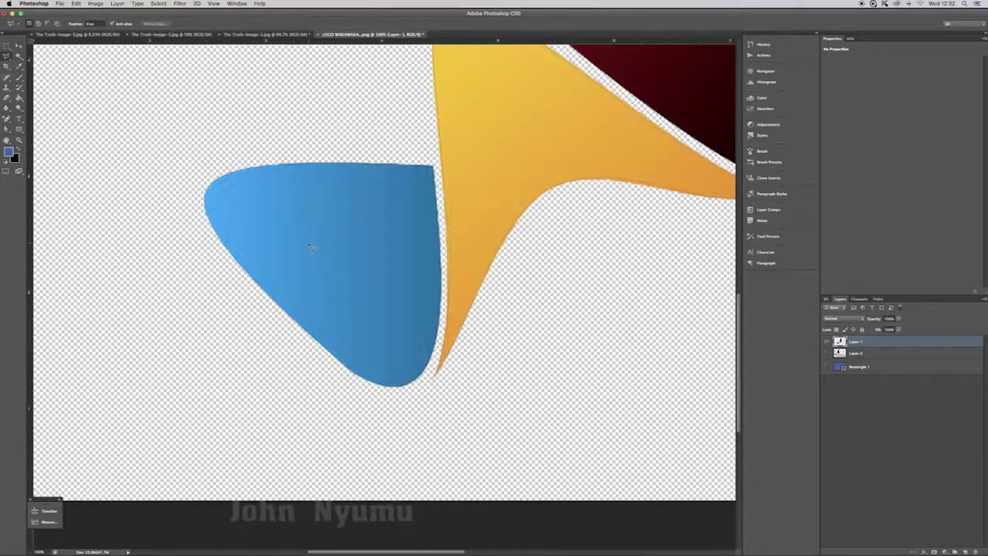
key(ctrl+plus)
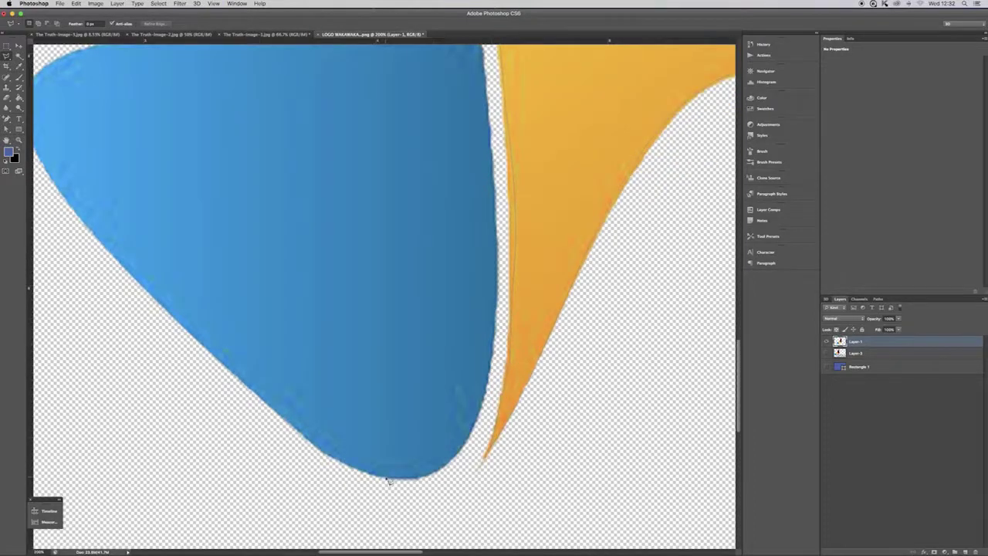
key(ctrl+plus)
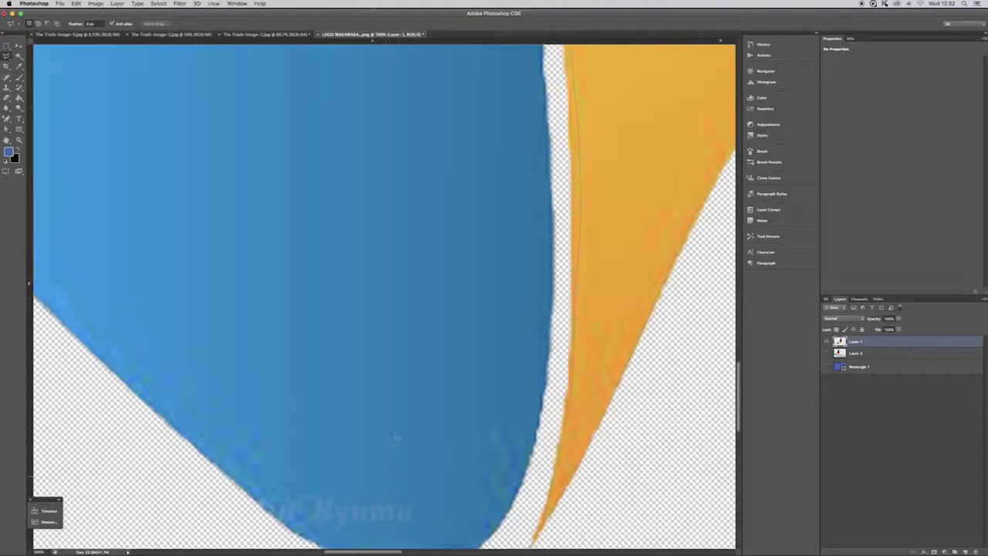
drag(387, 479, 340, 254)
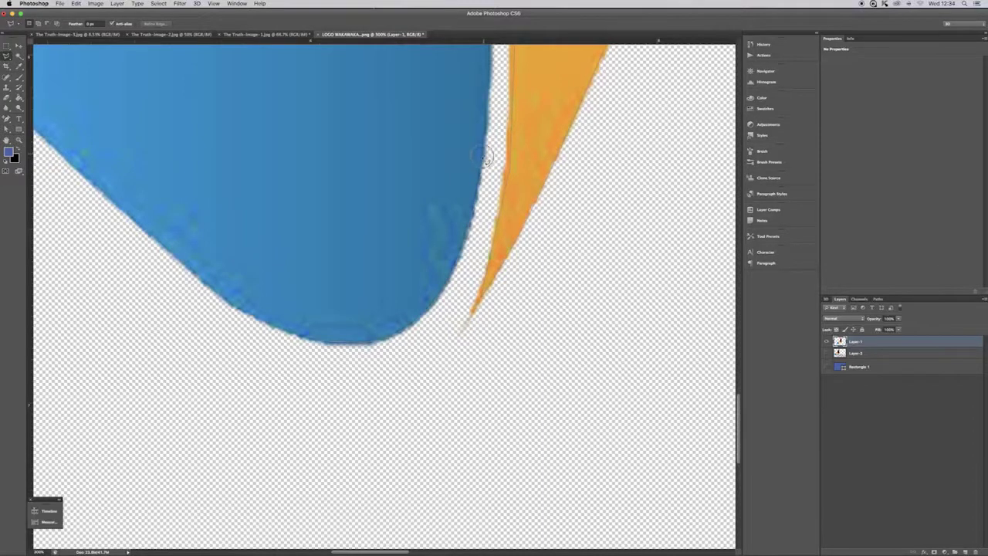
drag(486, 158, 429, 318)
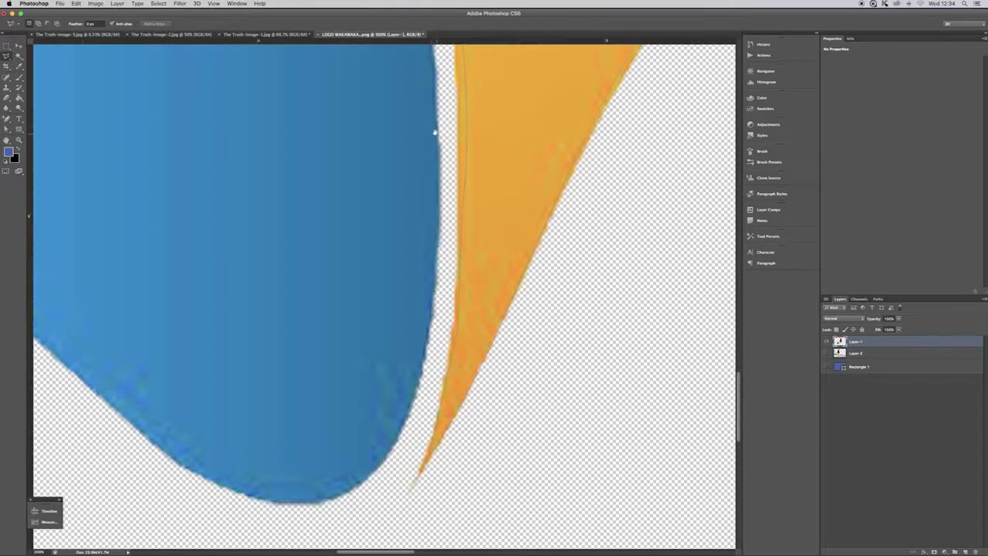
drag(435, 132, 426, 407)
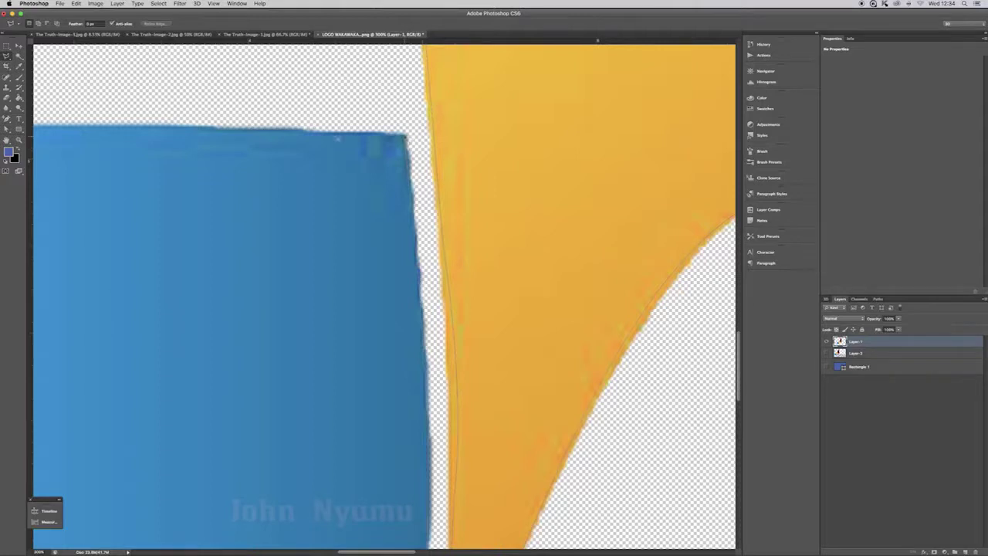
drag(177, 131, 555, 157)
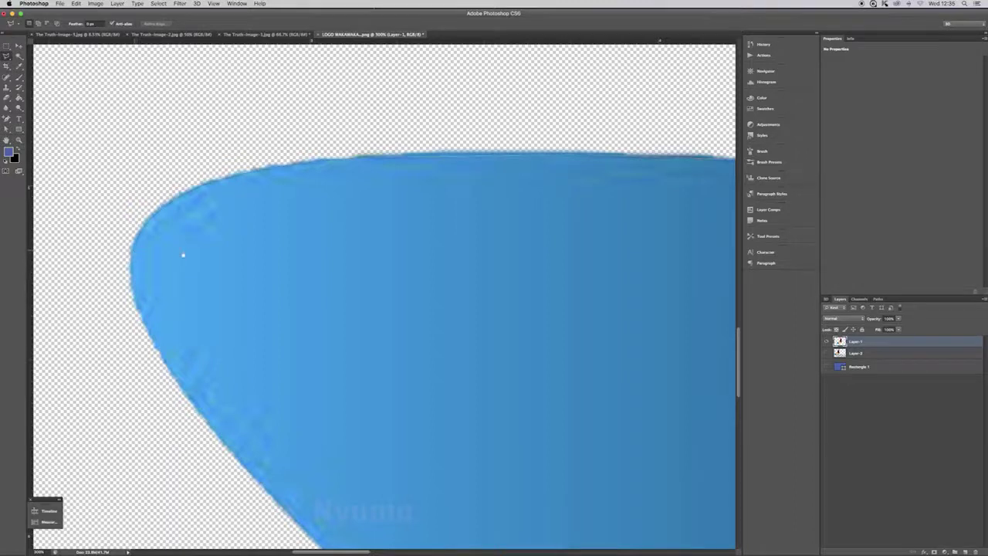
Step: Trace the blue shape's upper-left edge and close the lasso selection at its start point
drag(182, 255, 194, 162)
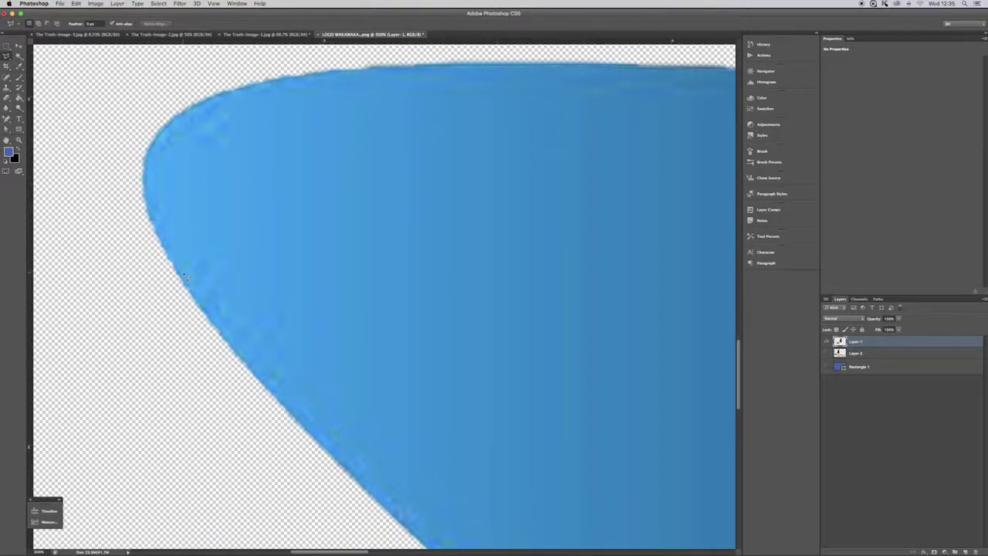
scroll(186, 276, down, 5)
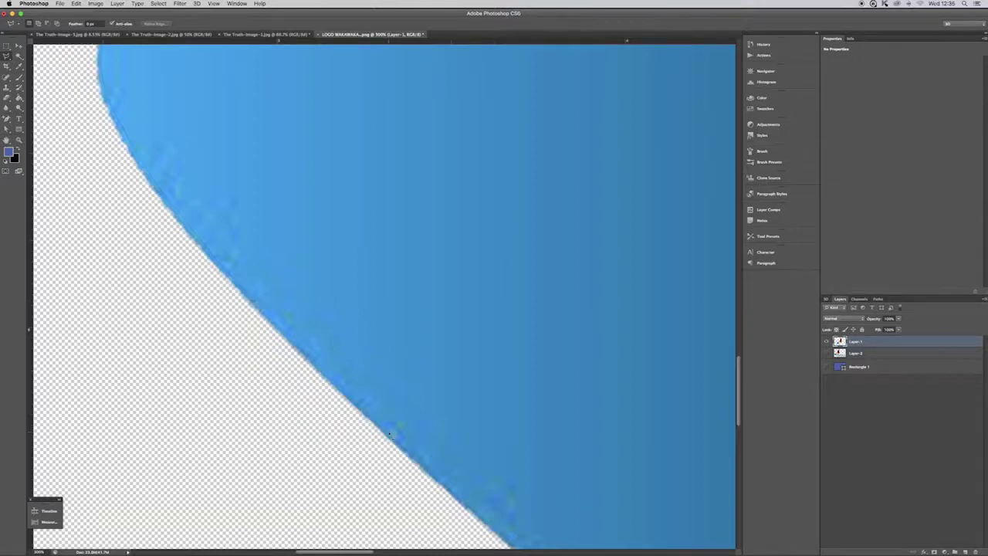
scroll(389, 434, down, 5)
scroll(390, 434, right, 3)
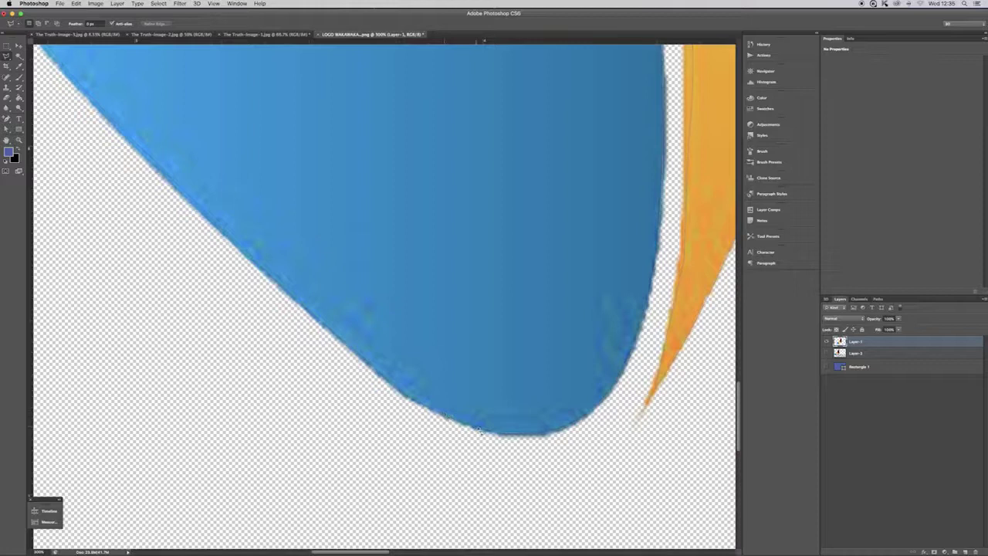
click(480, 429)
key(ctrl+minus)
key(ctrl+minus)
key(ctrl+minus)
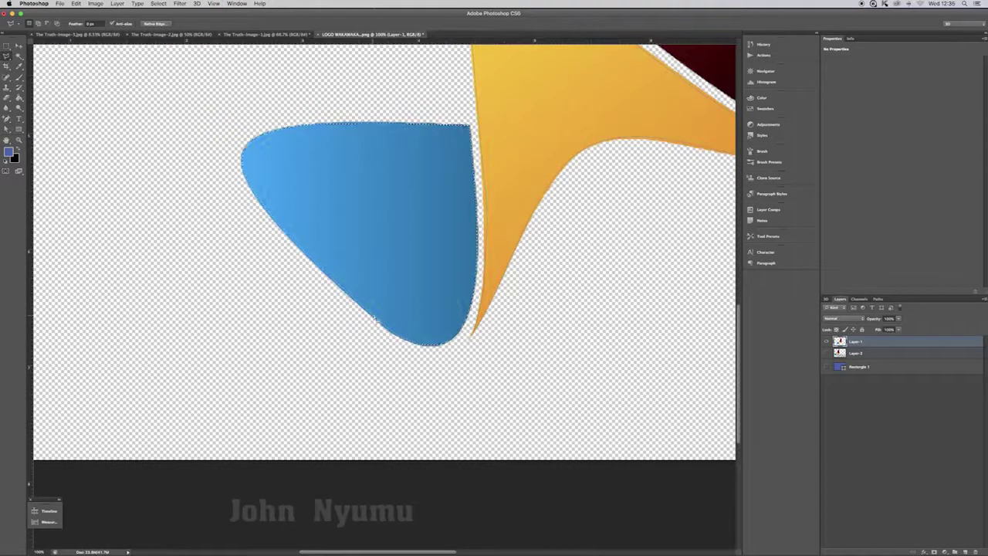
Step: Convert the blue-shape selection into a work path with the default tolerance
right_click(372, 313)
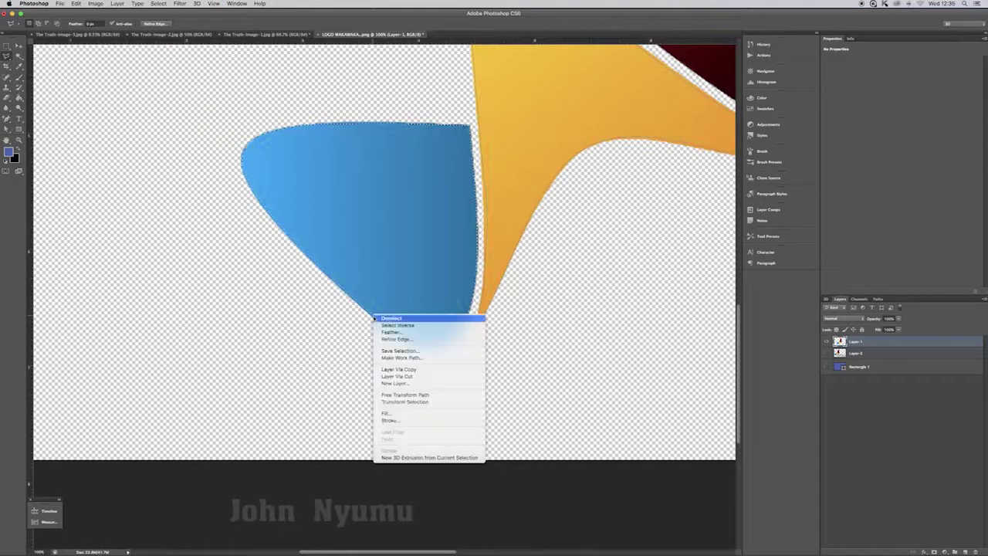
click(421, 359)
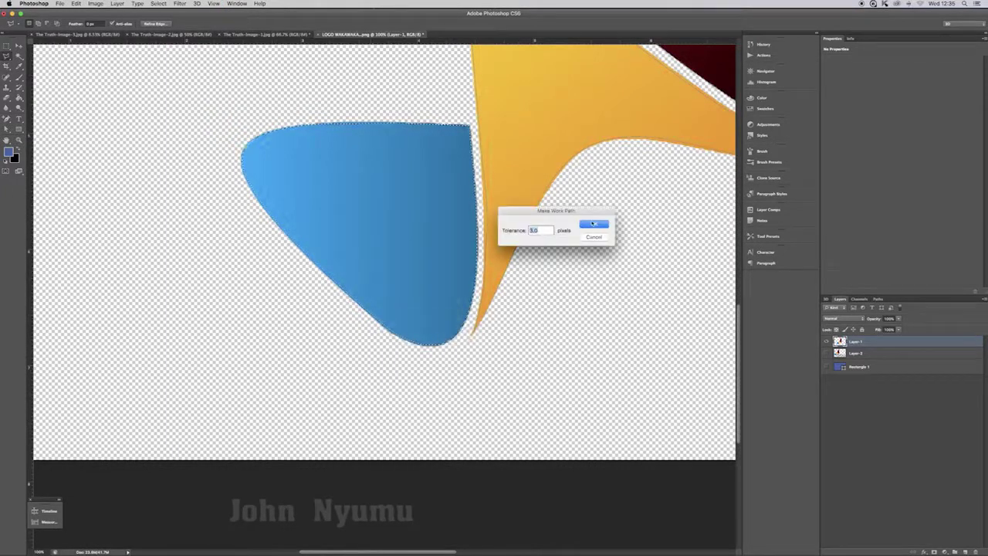
key(Return)
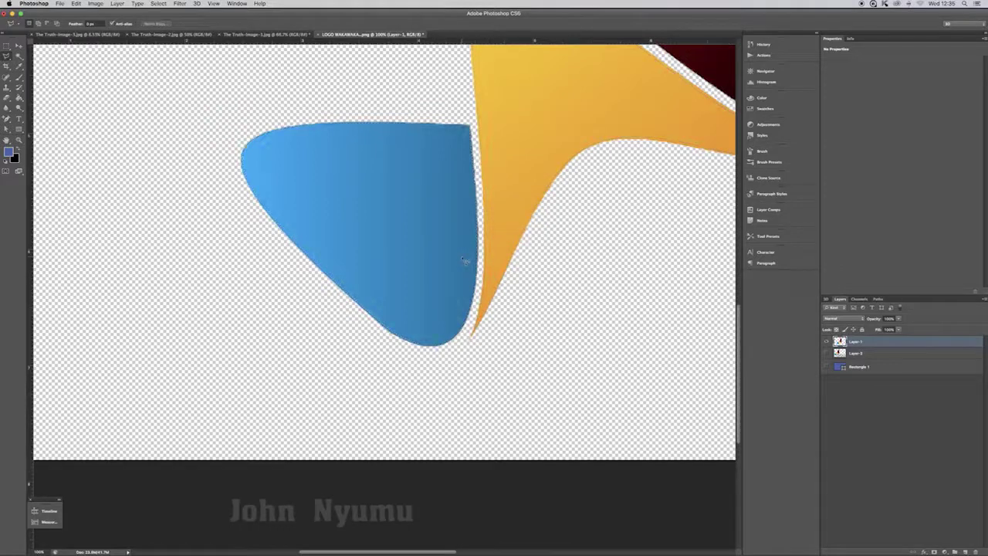
mouse_move(574, 257)
mouse_down()
mouse_move(424, 525)
mouse_move(458, 351)
mouse_move(438, 419)
mouse_up()
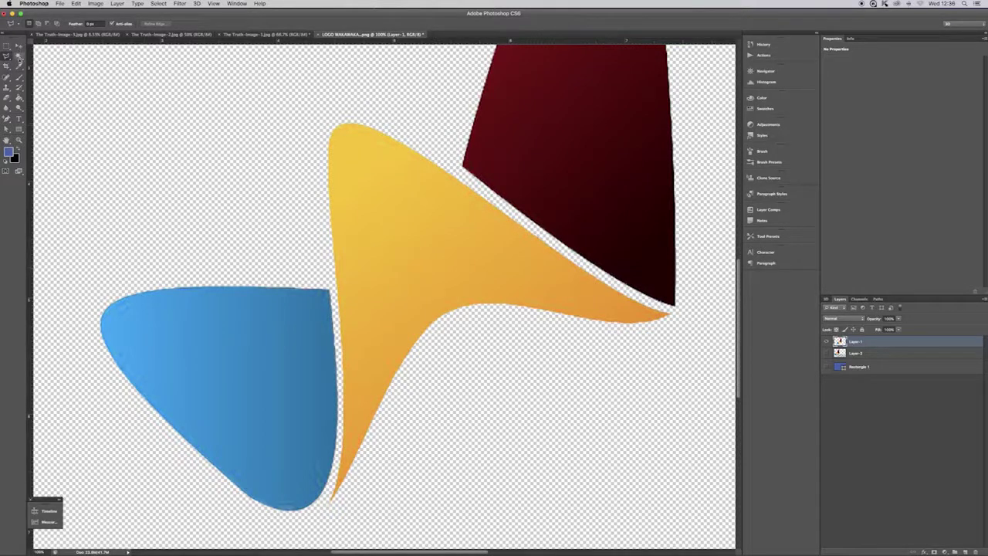
Step: Zoom out to 66.7% to show the whole logo and pick the Path Selection tool
click(18, 46)
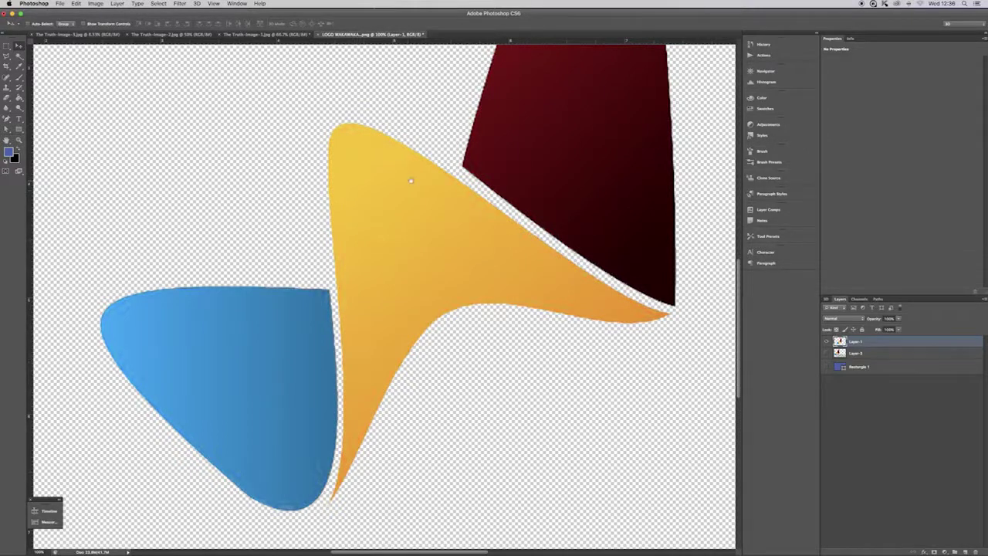
scroll(352, 326, up, 5)
scroll(353, 327, right, 2)
key(super+minus)
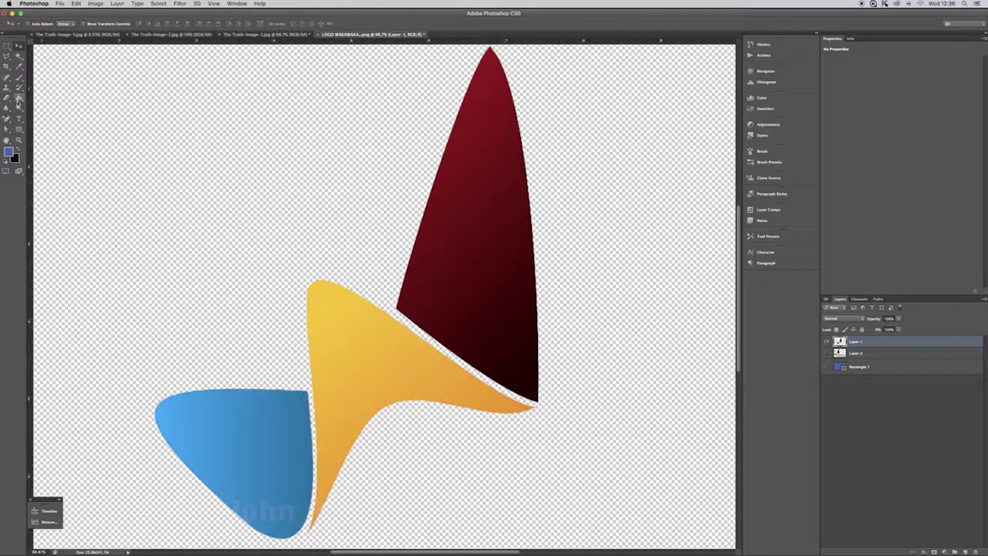
click(7, 129)
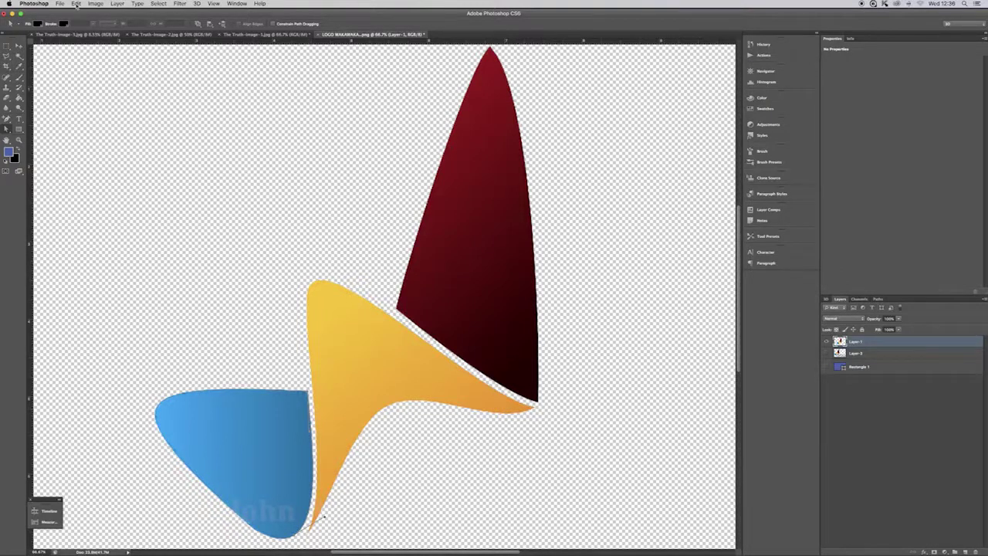
click(60, 4)
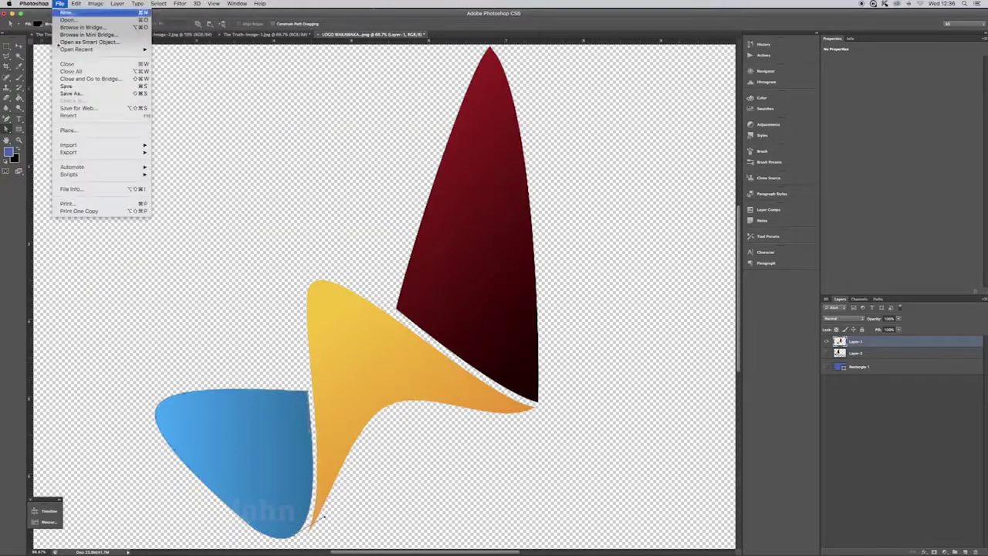
mouse_move(68, 152)
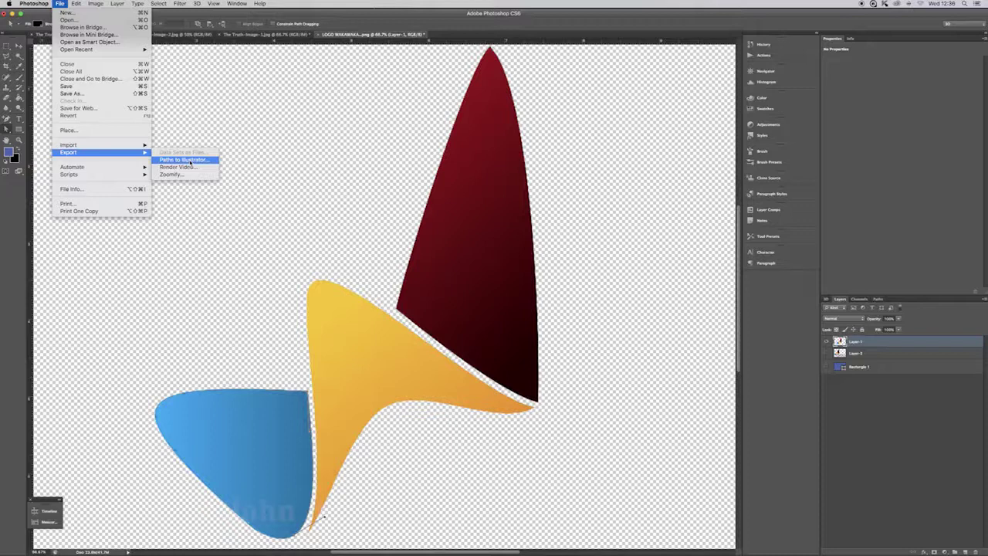
Step: Export the work path to Illustrator as LOGO WAKAWAKA-Path-1
click(190, 160)
click(607, 246)
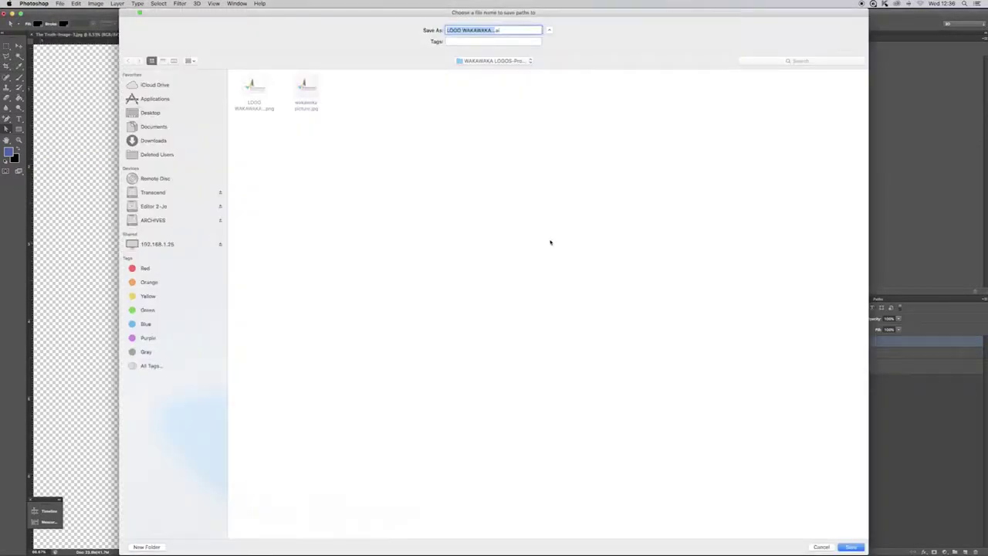
triple_click(494, 30)
click(512, 29)
double_click(506, 29)
key(BackSpace)
key(BackSpace)
text(h-1)
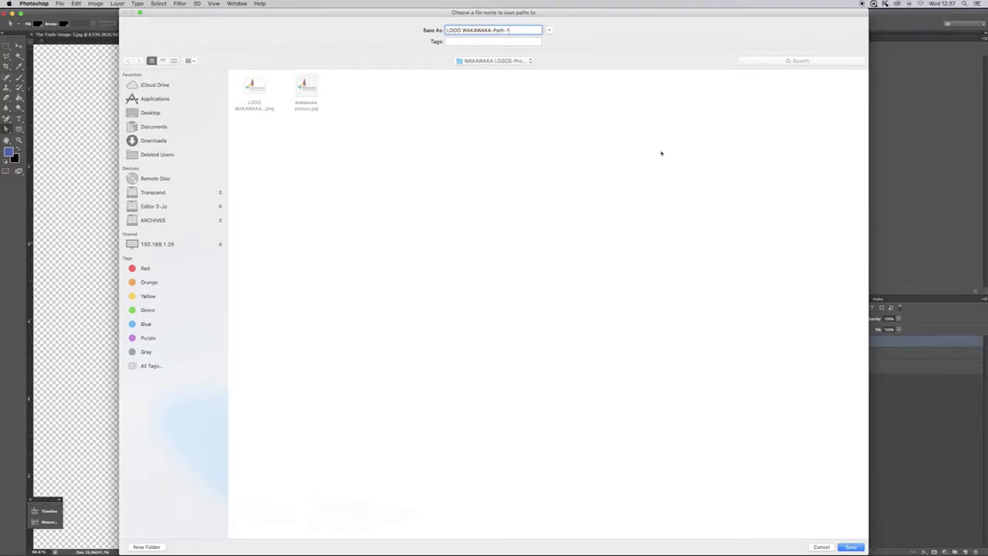
click(852, 548)
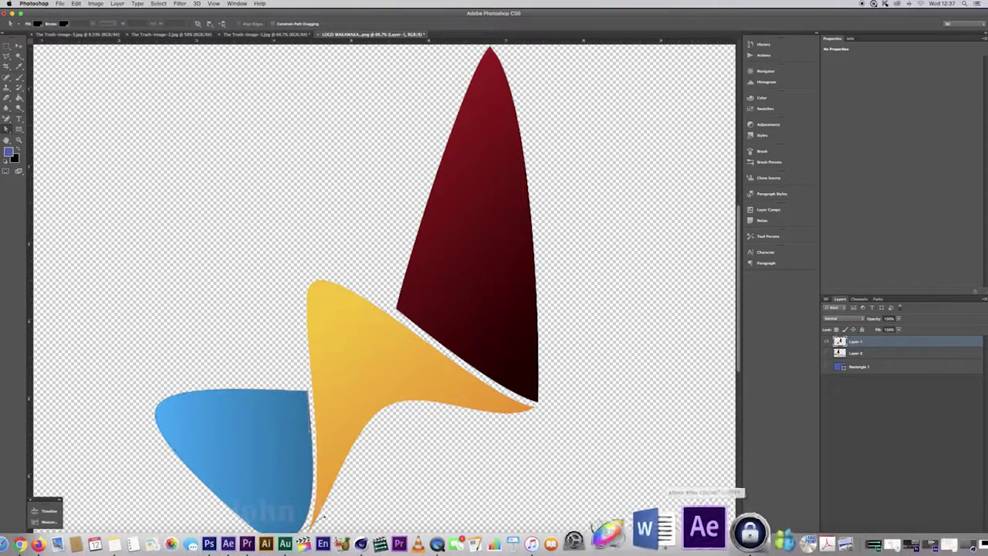
Step: Open LOGO WAKAWAKA-Path-1.ai in Cinema 4D and accept the default Illustrator import settings
click(441, 531)
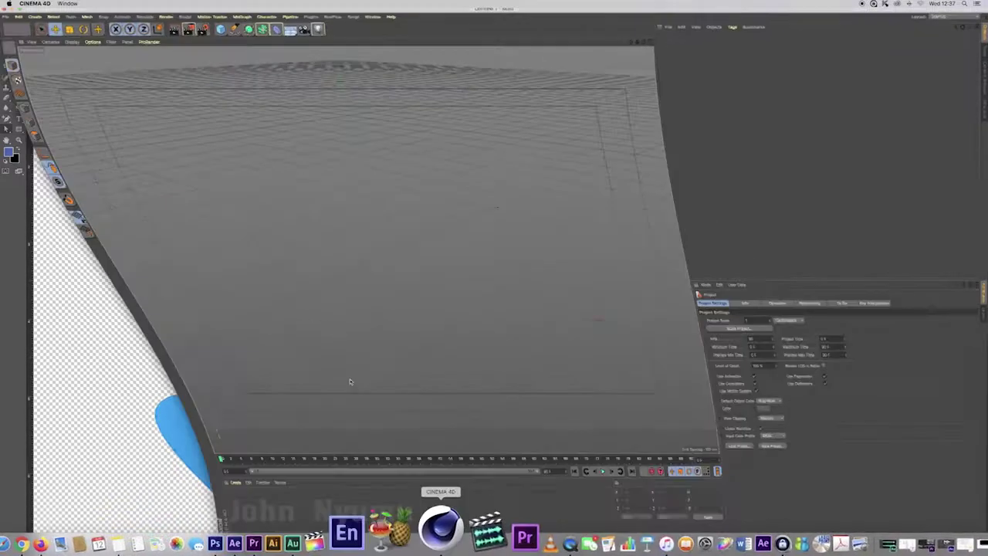
click(17, 20)
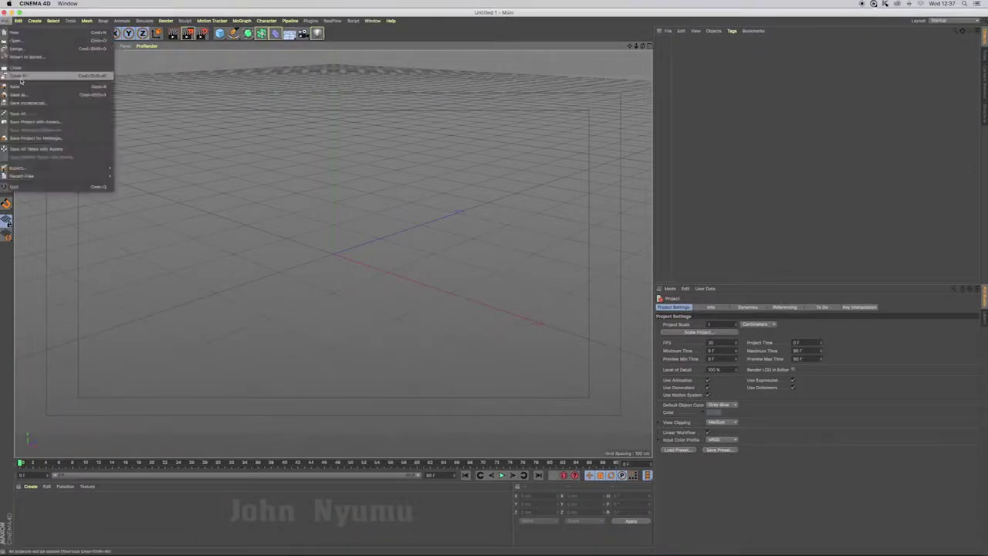
click(20, 48)
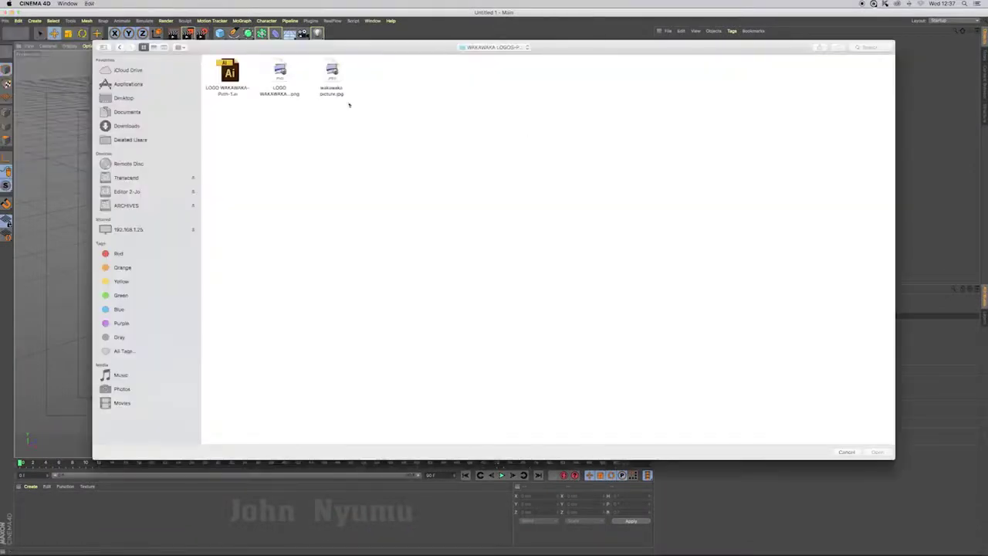
click(229, 73)
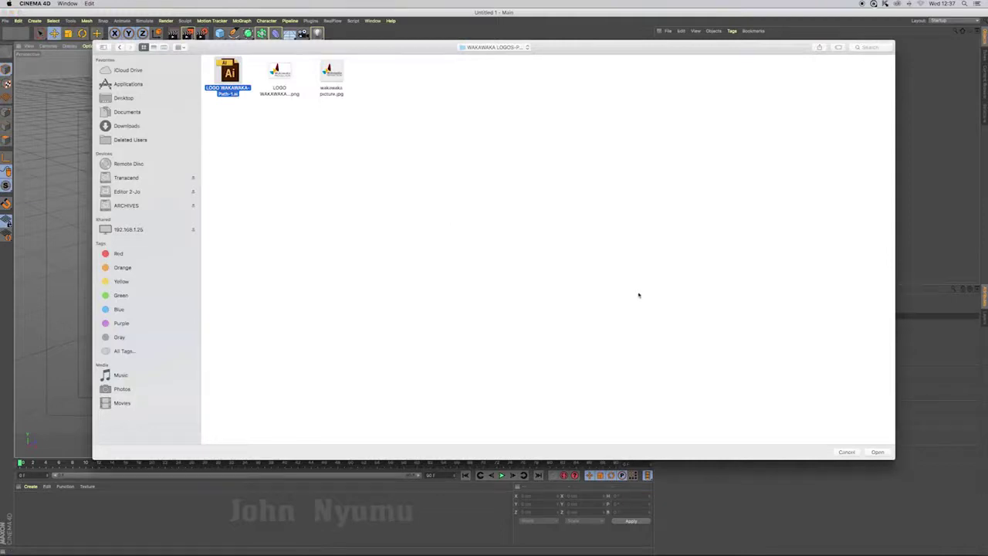
click(877, 451)
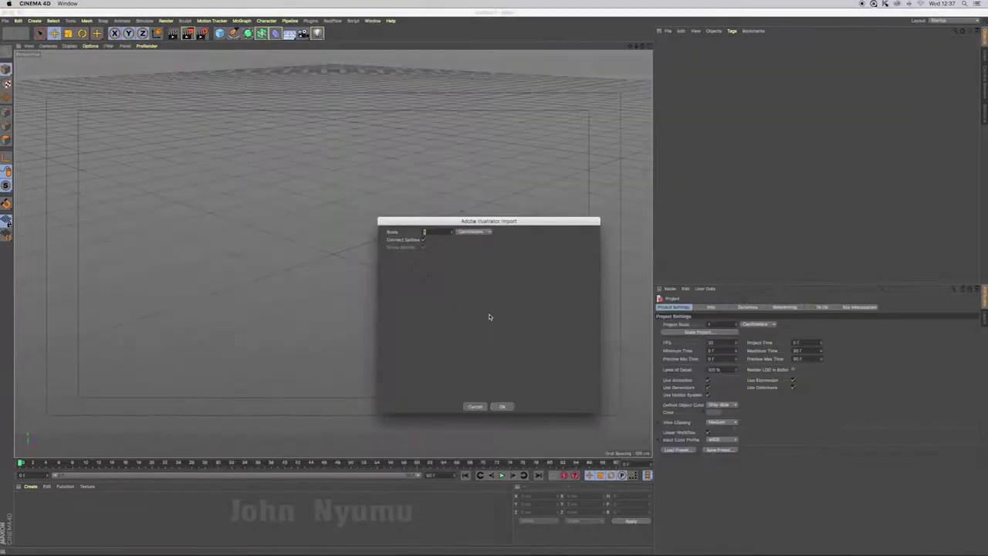
click(502, 406)
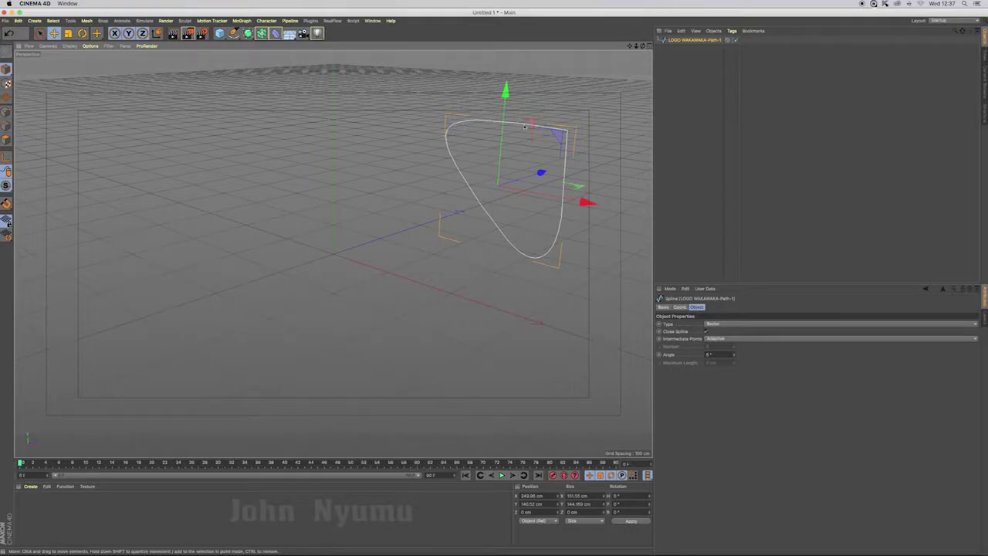
mouse_move(296, 528)
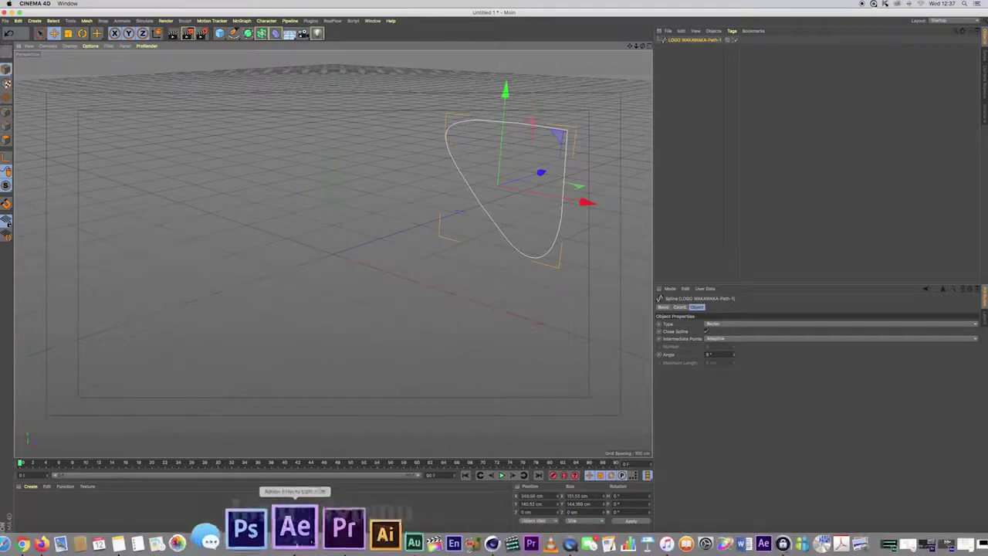
Step: Back in Photoshop, choose the Polygonal Lasso and zoom and pan along the orange shape's lower curve
click(277, 531)
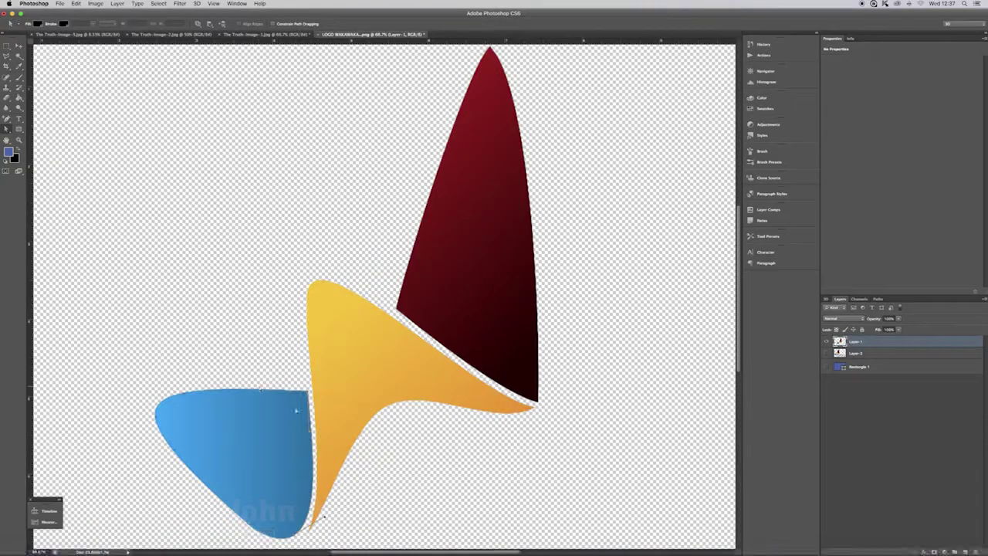
click(8, 65)
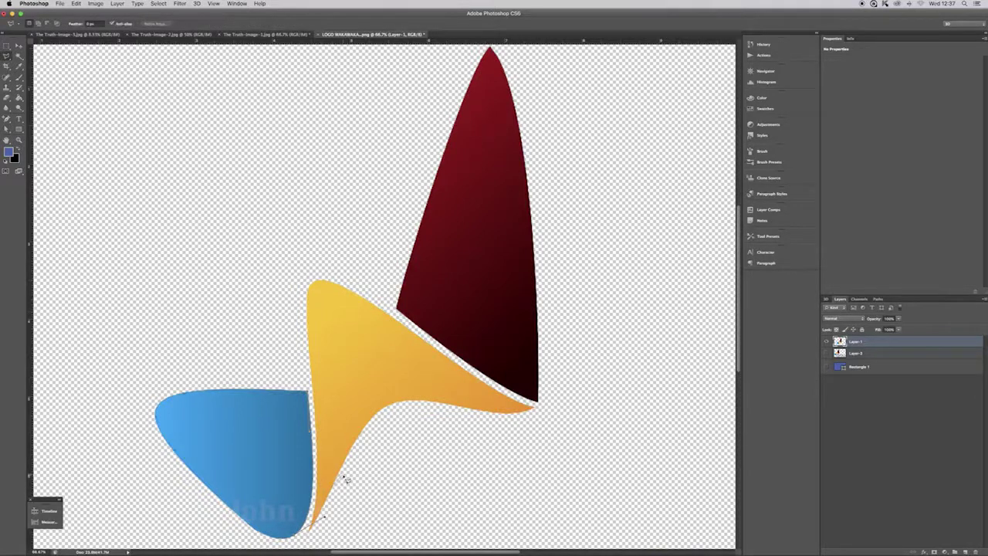
scroll(338, 473, up, 3)
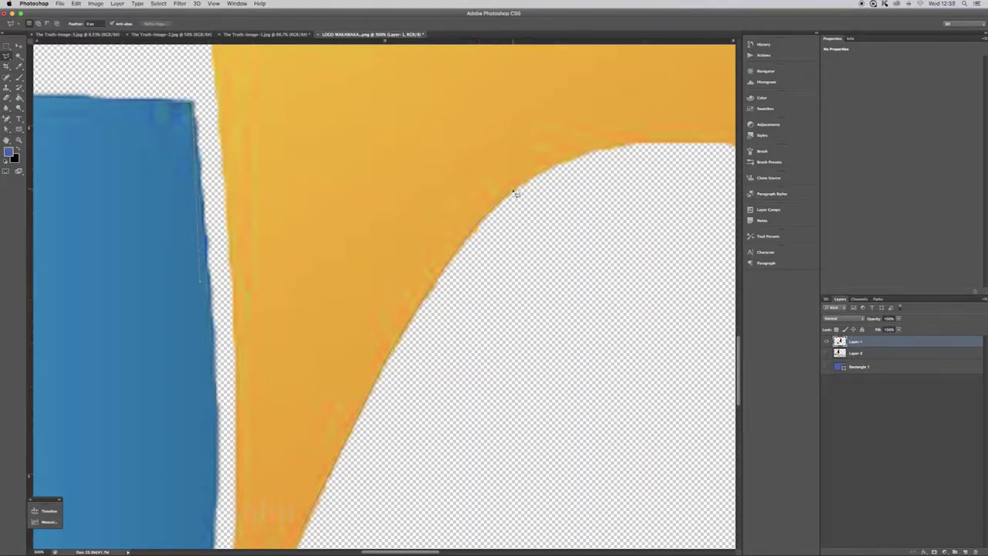
drag(516, 193, 343, 191)
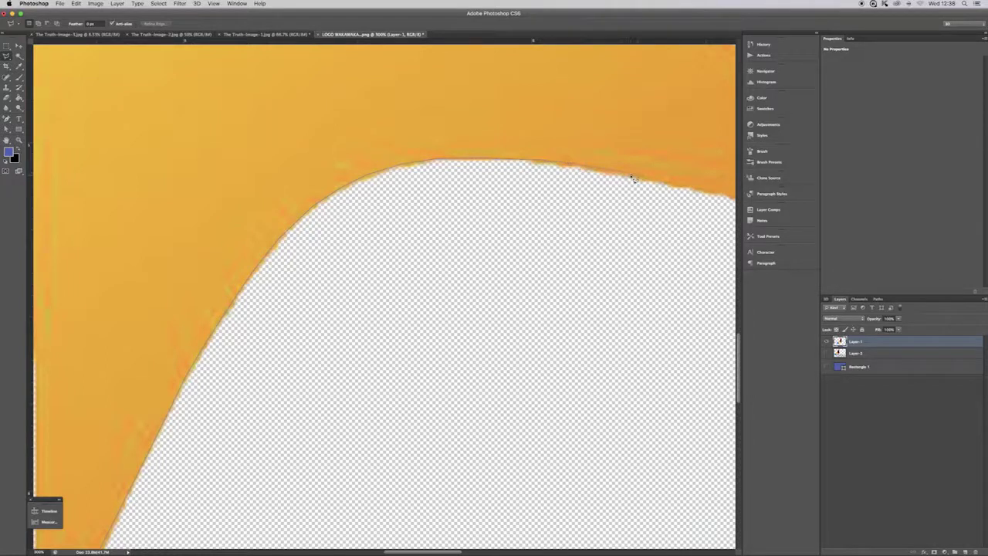
drag(687, 183, 315, 203)
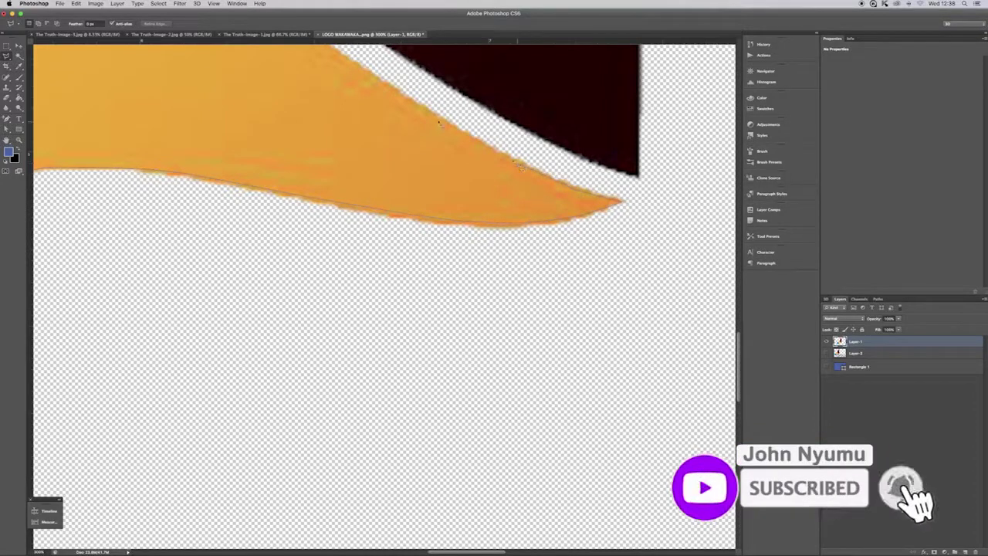
scroll(599, 364, up, 3)
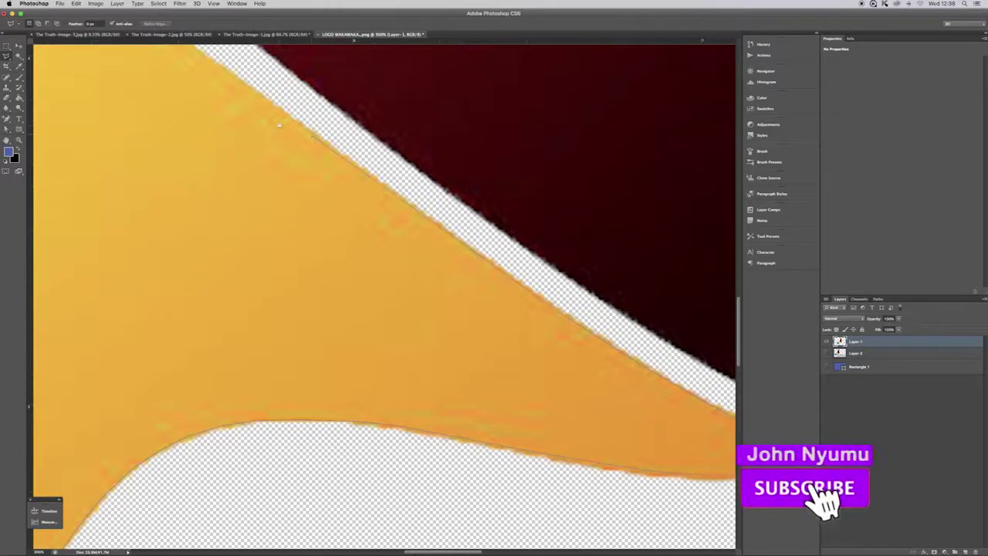
Step: Pan past the orange shape's top corner and down its left side, placing a point at the bottom tip
scroll(447, 322, up, 2)
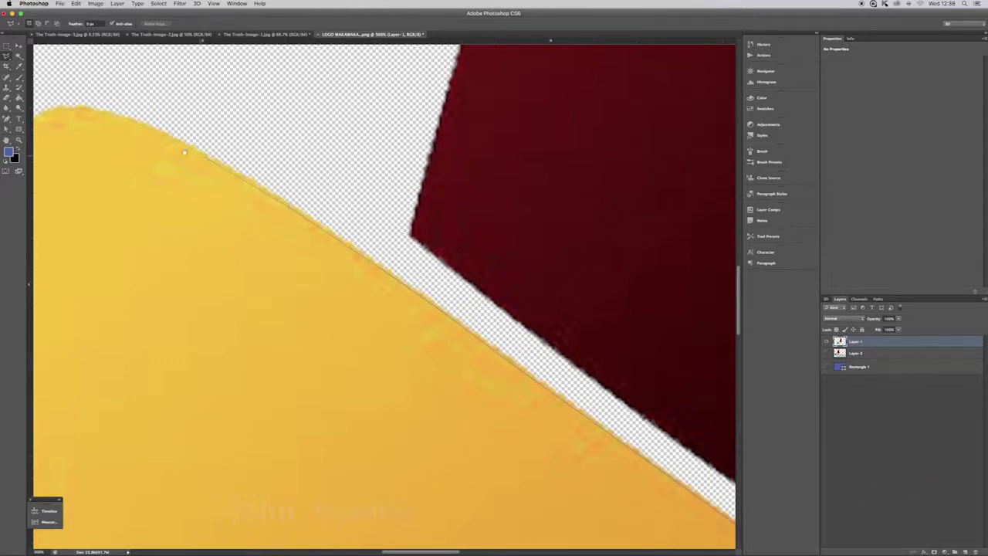
drag(203, 156, 478, 300)
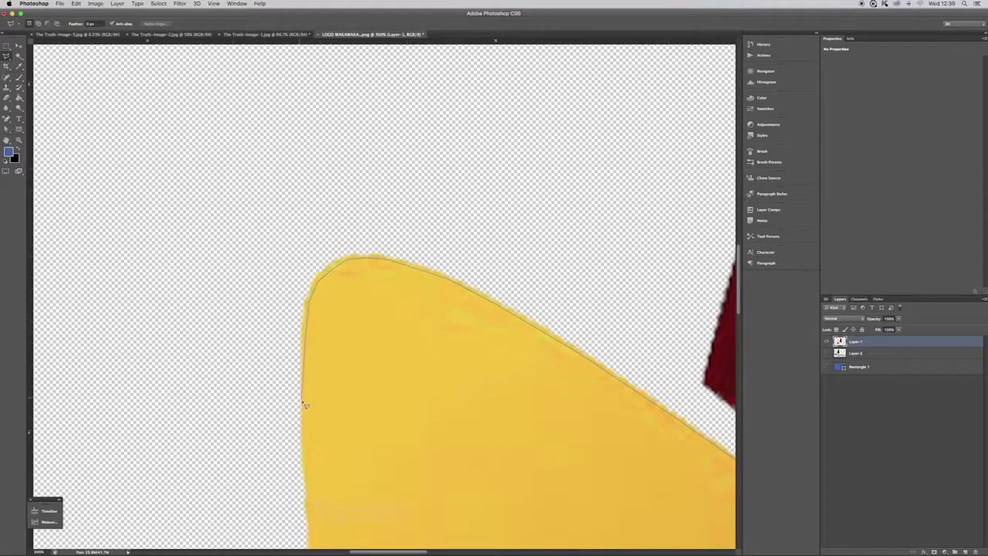
scroll(332, 419, down, 5)
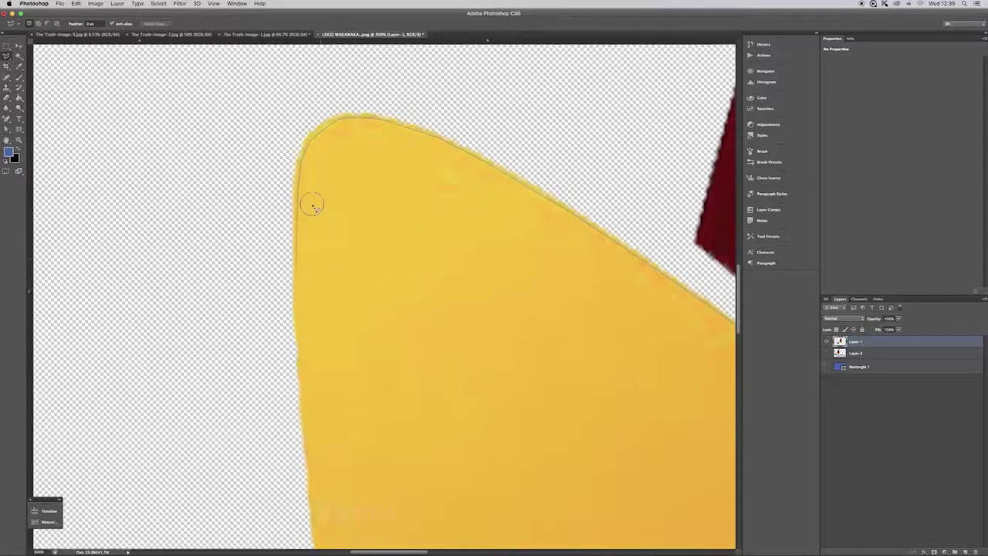
scroll(315, 203, down, 3)
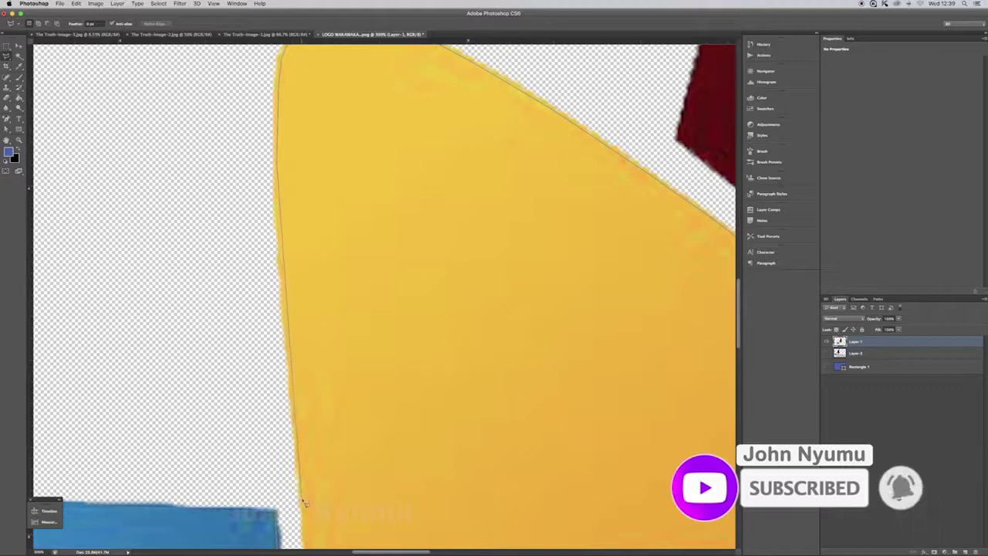
scroll(324, 386, down, 5)
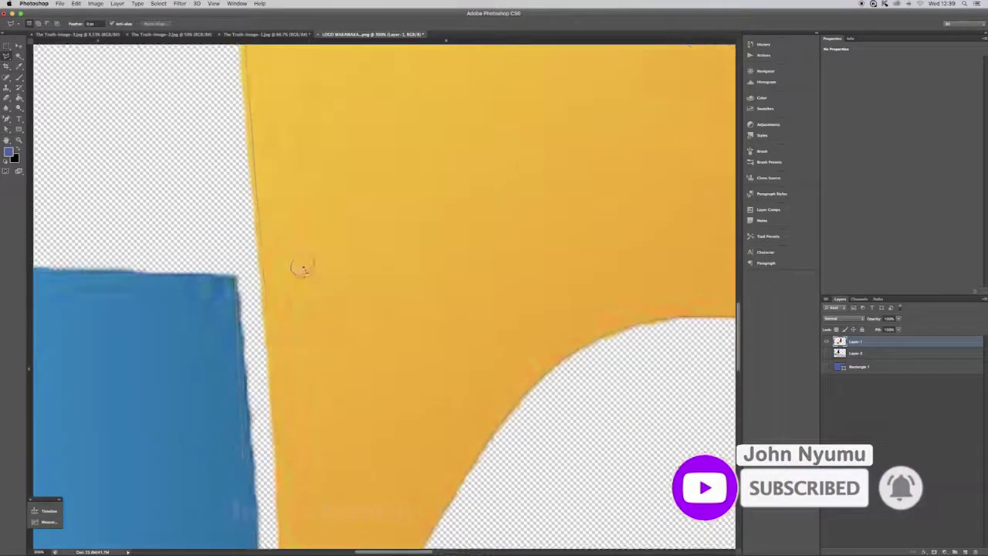
scroll(348, 226, down, 5)
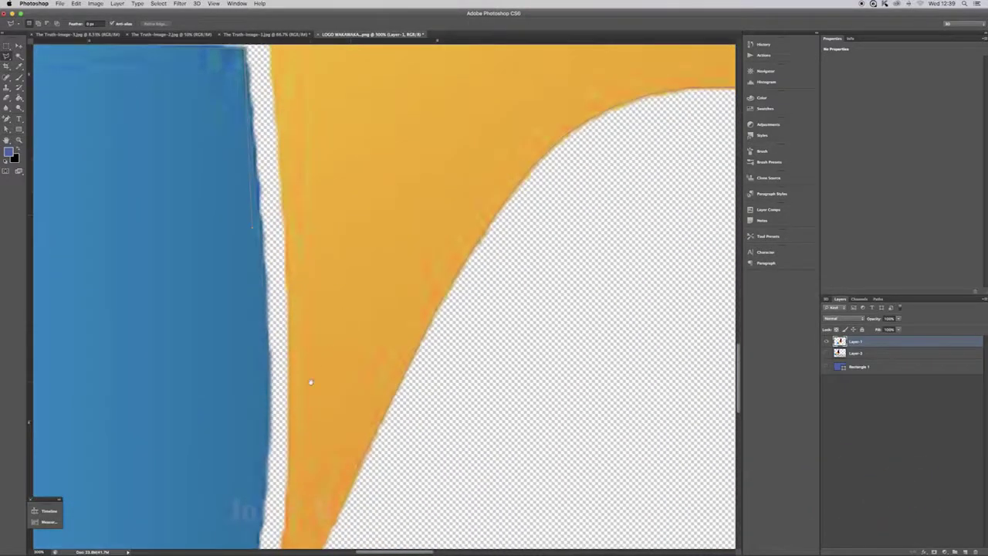
scroll(293, 193, up, 2)
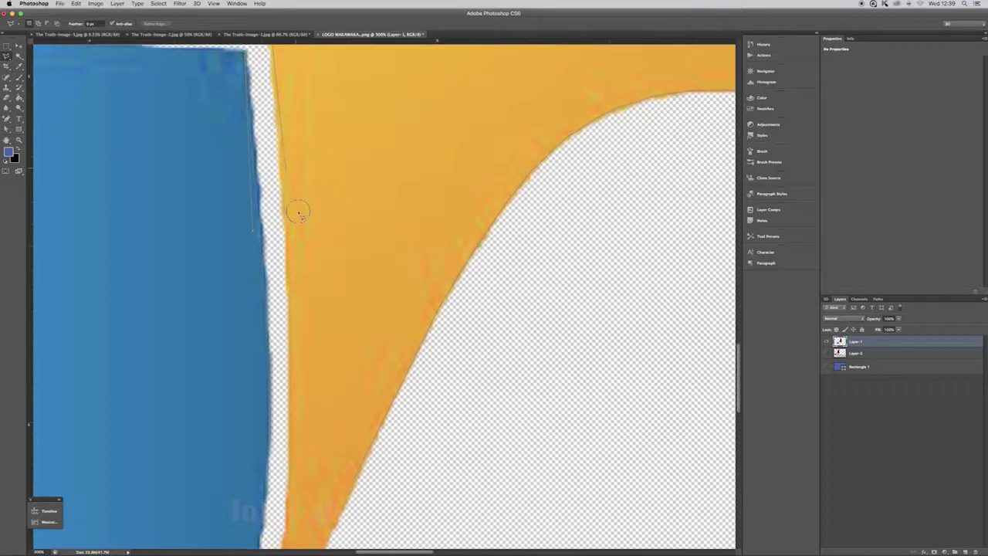
scroll(298, 214, up, 3)
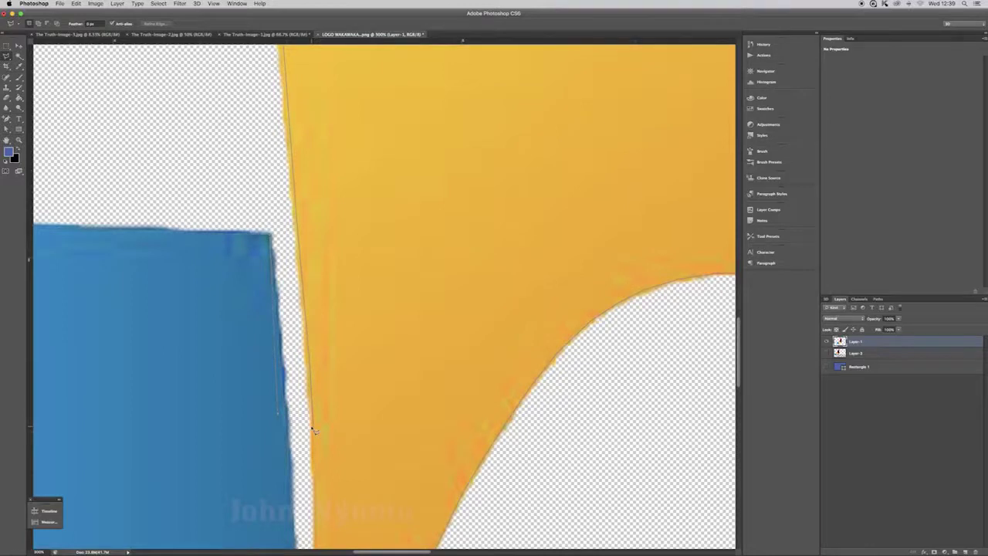
scroll(372, 442, down, 3)
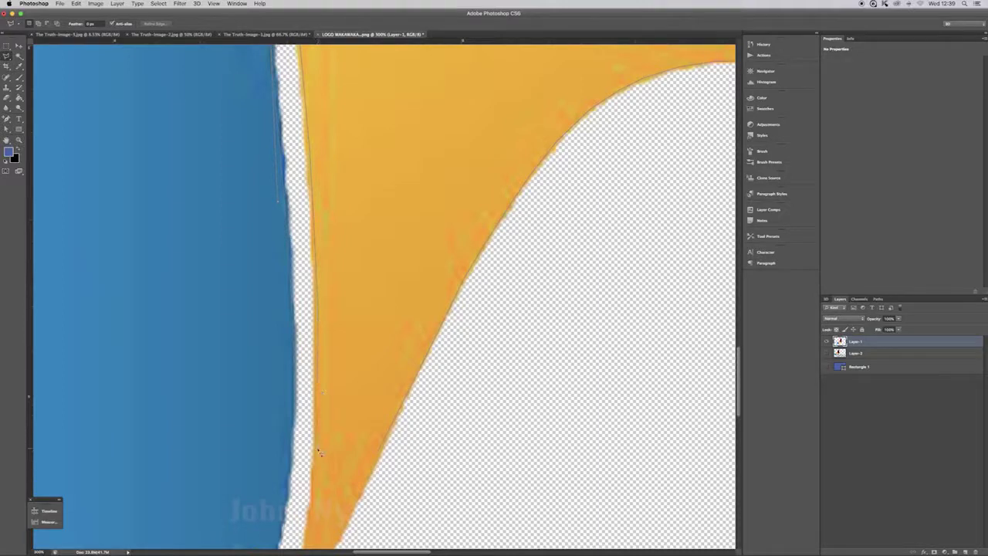
scroll(343, 371, down, 3)
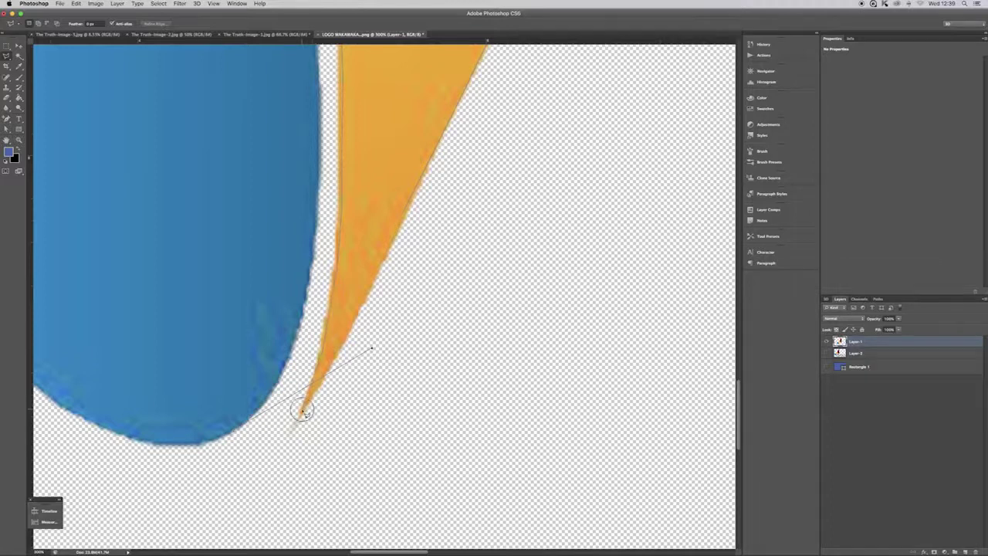
click(305, 414)
key(ctrl+Return)
right_click(401, 220)
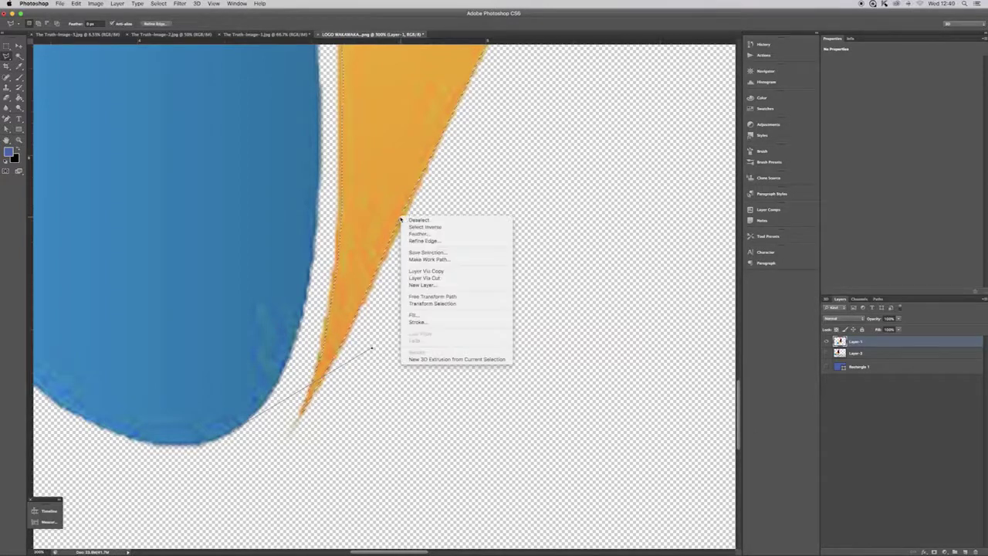
click(428, 259)
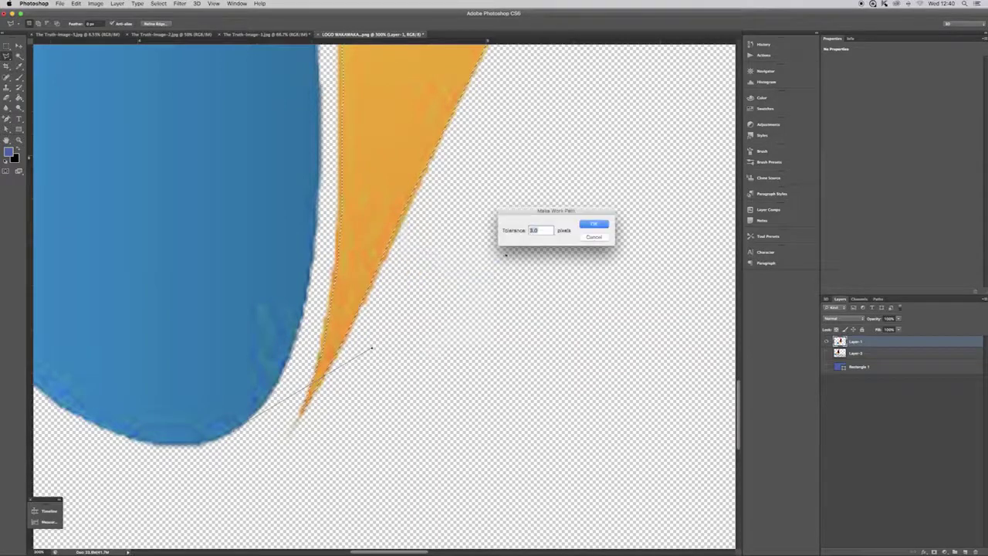
click(594, 224)
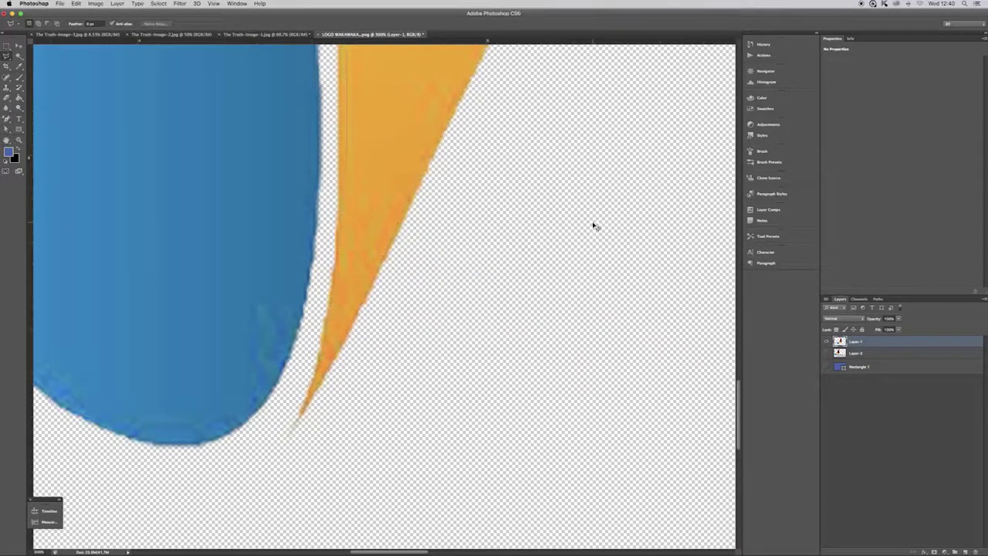
scroll(370, 265, down, 2)
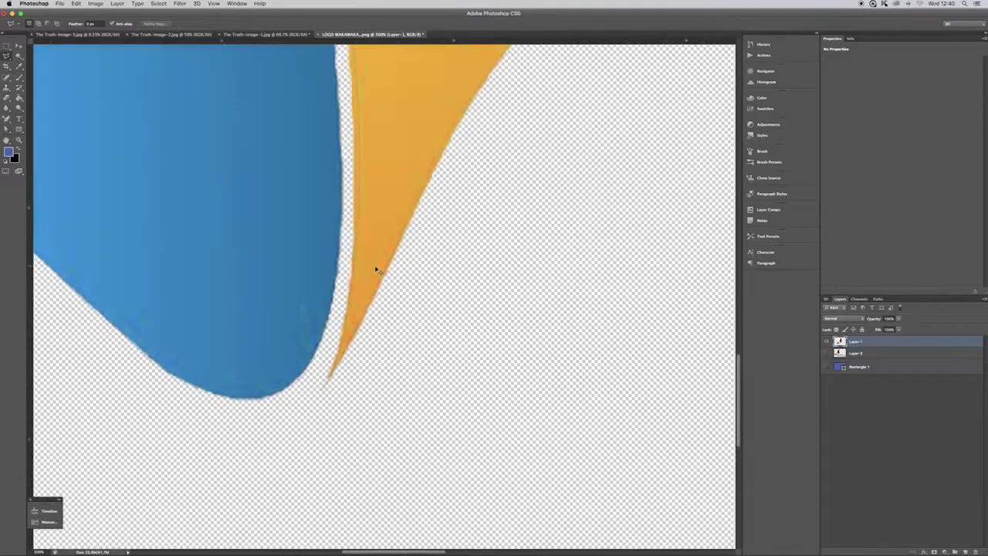
scroll(376, 270, down, 2)
scroll(382, 347, up, 2)
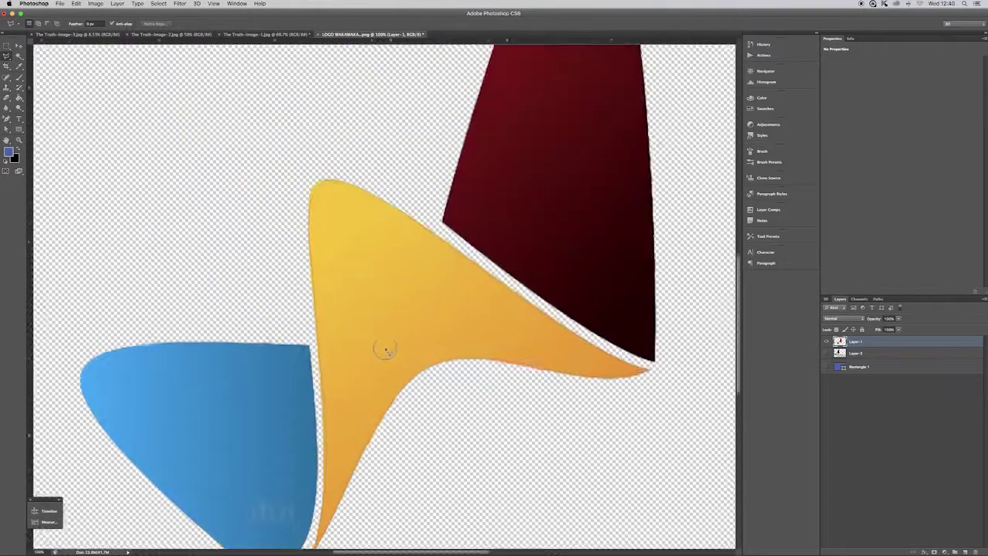
scroll(478, 404, up, 2)
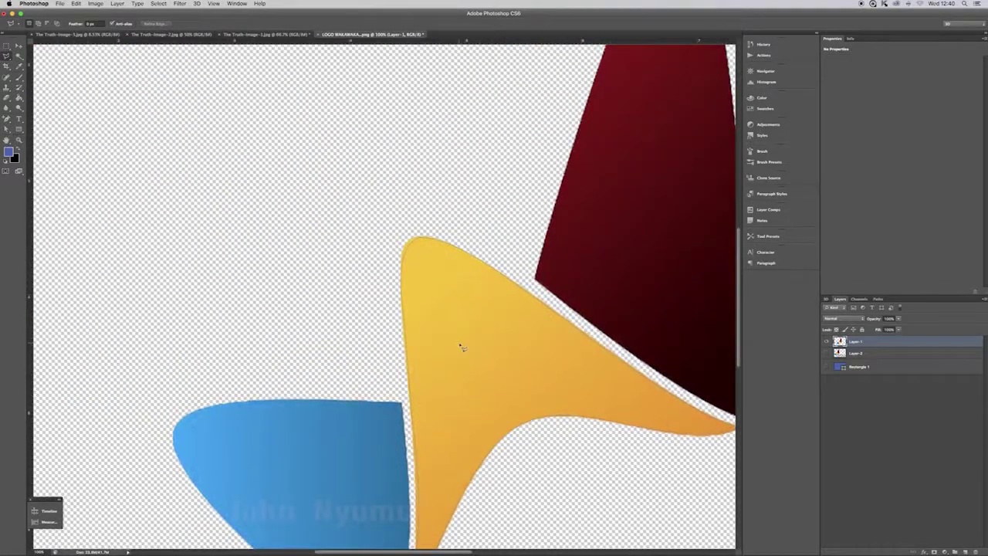
scroll(461, 347, up, 2)
scroll(461, 346, up, 1)
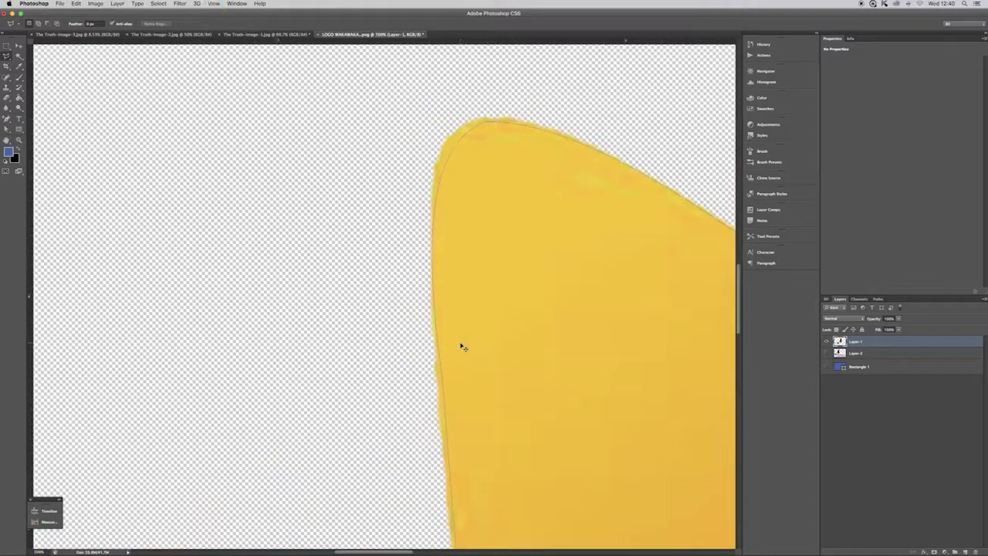
scroll(461, 346, down, 3)
scroll(462, 346, down, 3)
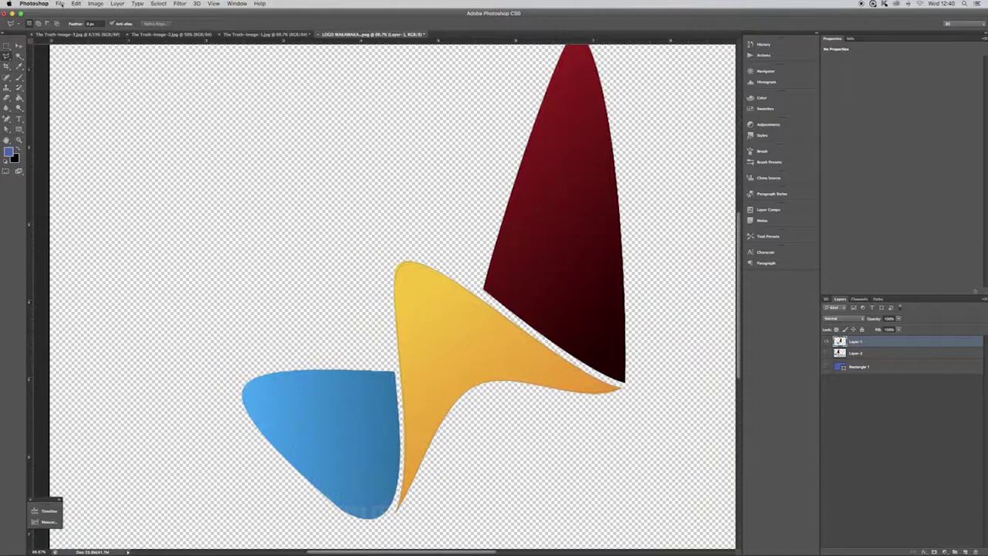
Step: Export the yellow shape's work path to Illustrator, saved as LOGO WAKAWAKA-Path-2
click(60, 3)
mouse_move(69, 152)
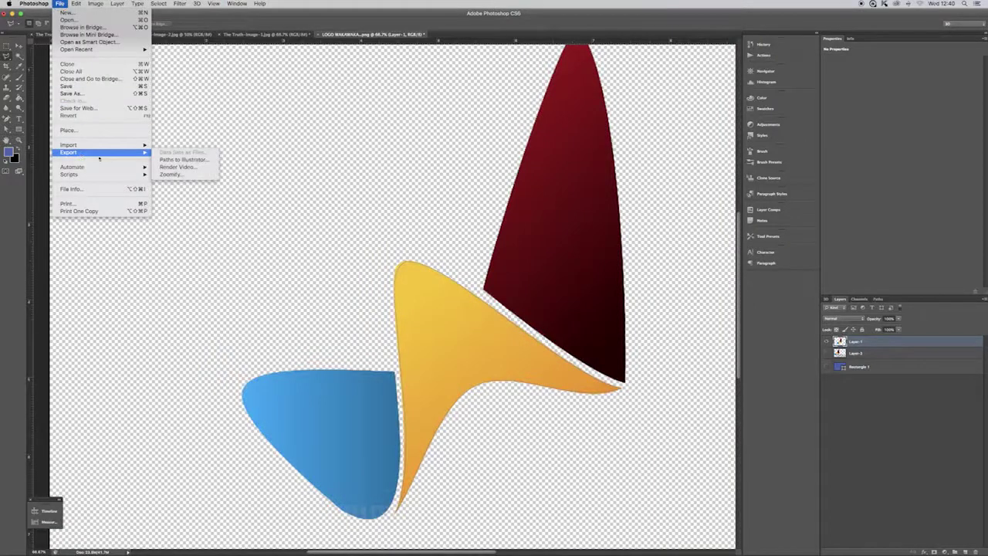
click(189, 160)
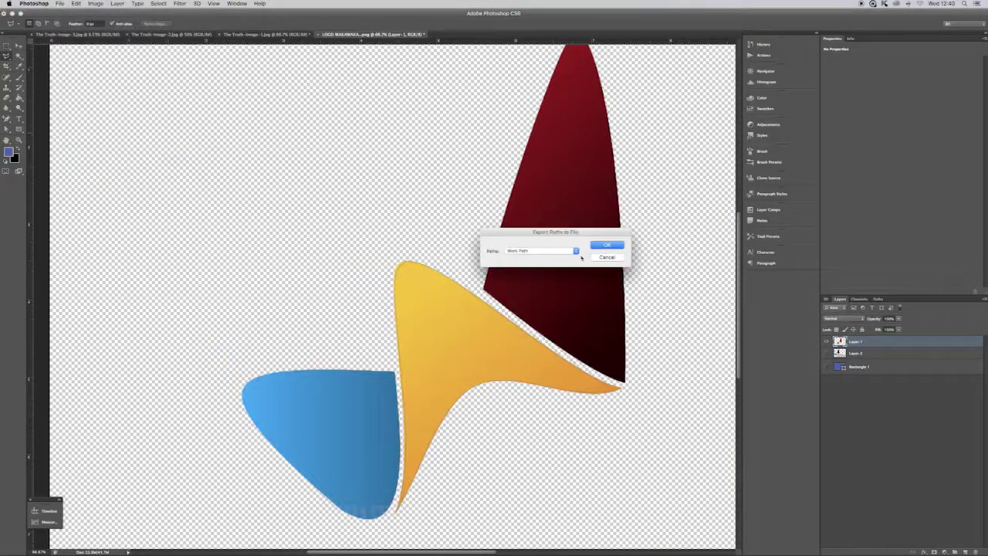
click(613, 246)
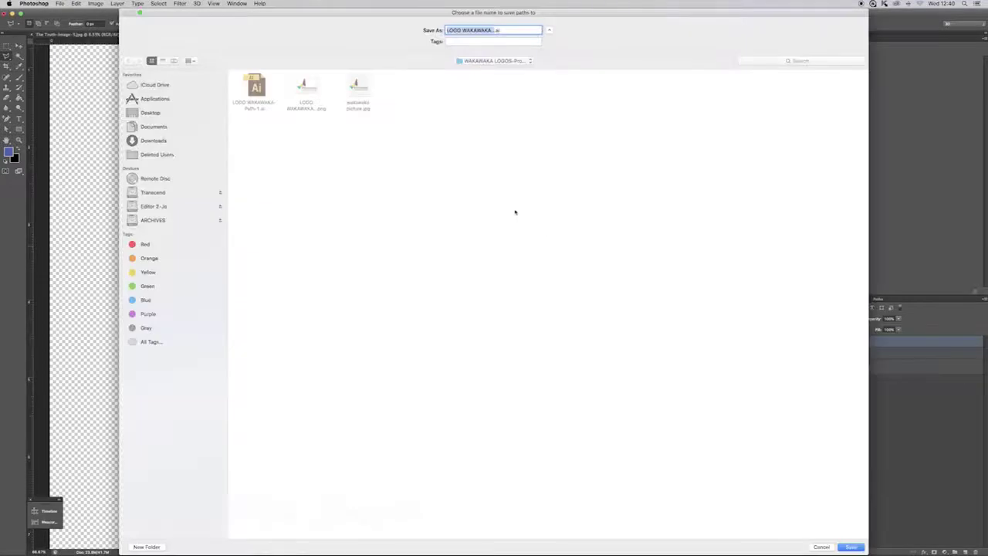
click(256, 105)
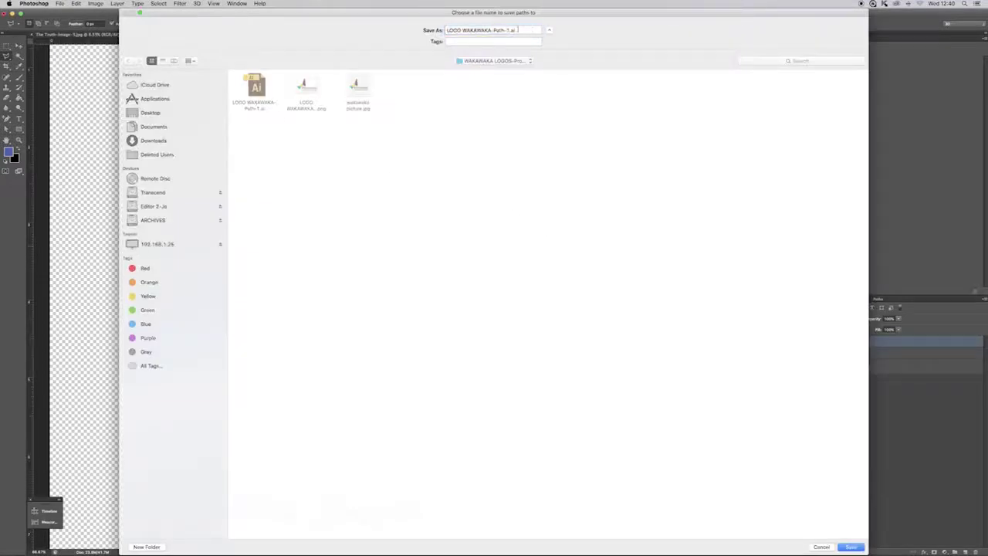
click(517, 30)
key(BackSpace)
key(BackSpace)
click(549, 246)
key(Return)
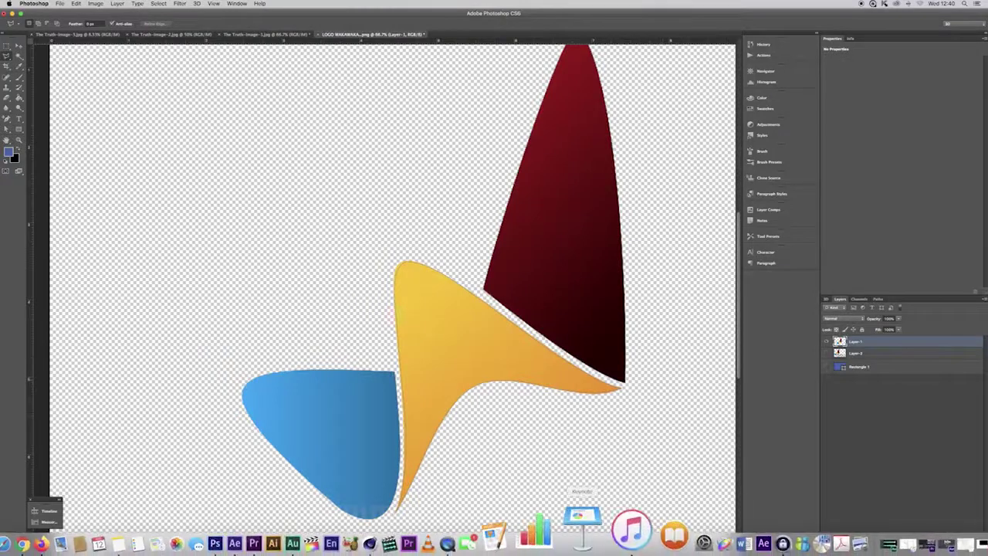
Step: Merge LOGO WAKAWAKA-Path-2.ai into the Cinema 4D scene with default import settings
click(430, 533)
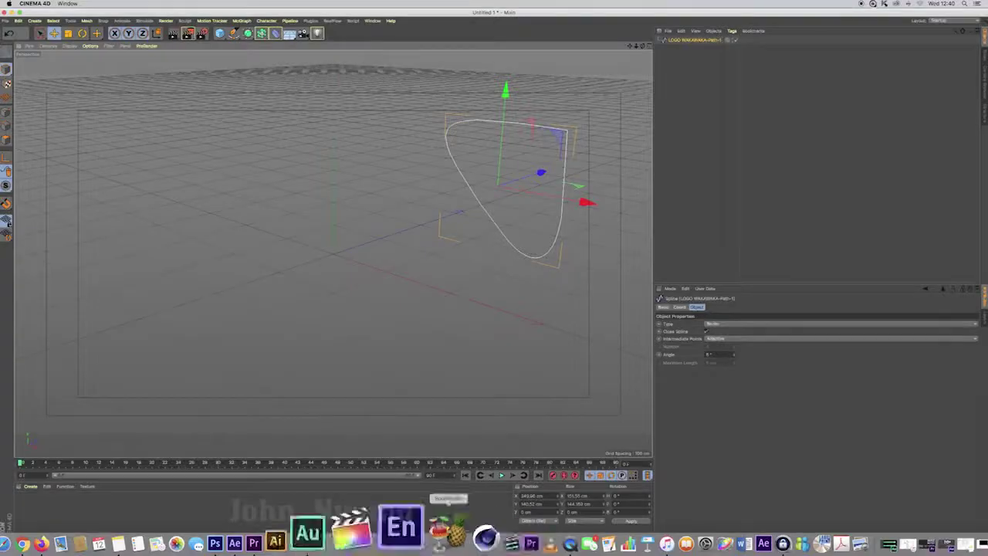
click(6, 20)
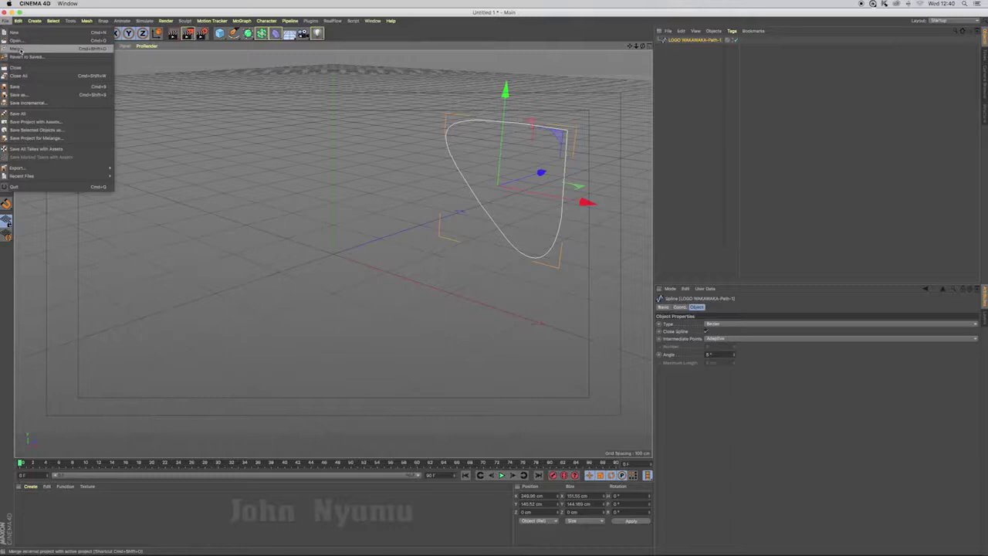
click(17, 49)
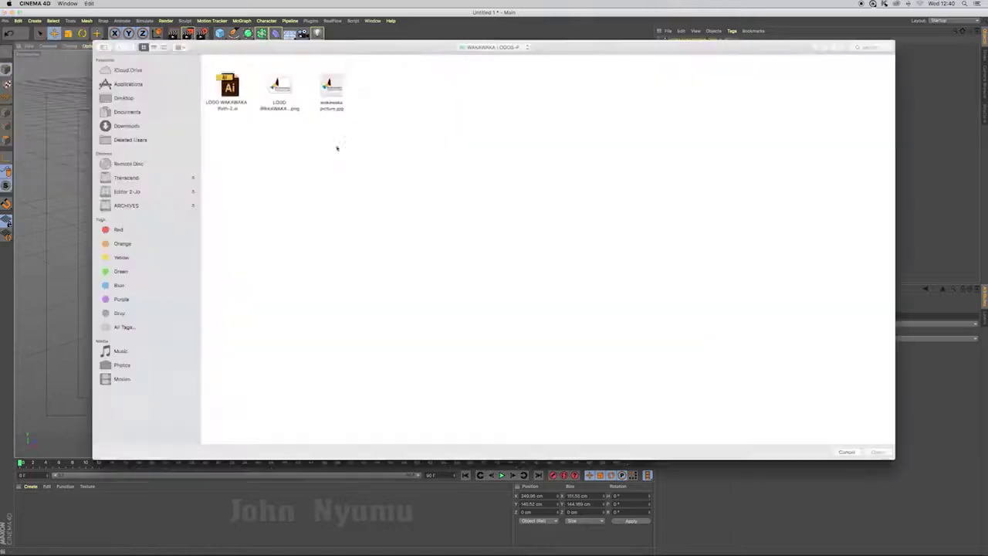
click(227, 75)
click(877, 452)
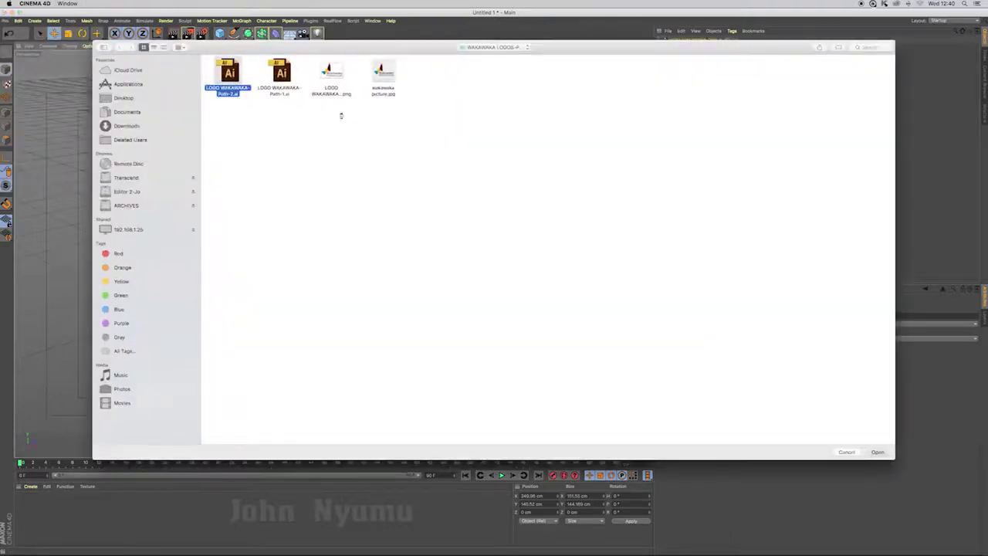
click(354, 208)
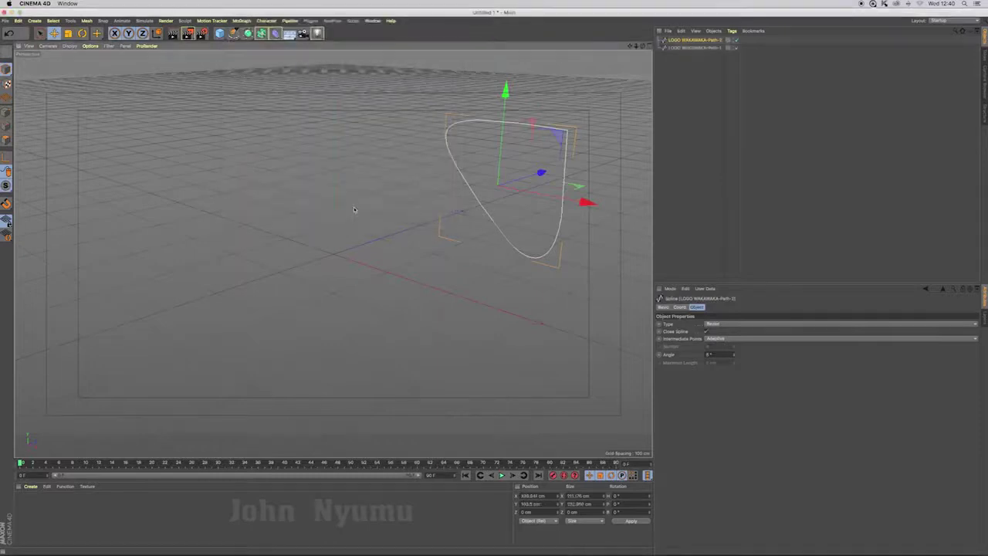
Step: Frame the view so both splines are visible, then return to Photoshop
key(h)
scroll(521, 203, up, 2)
scroll(521, 203, up, 3)
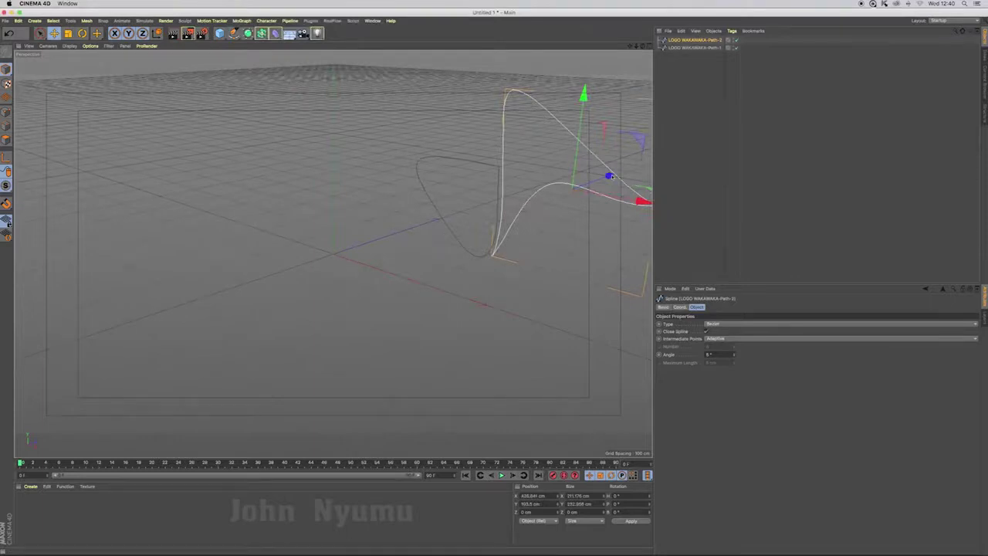
drag(628, 47, 454, 208)
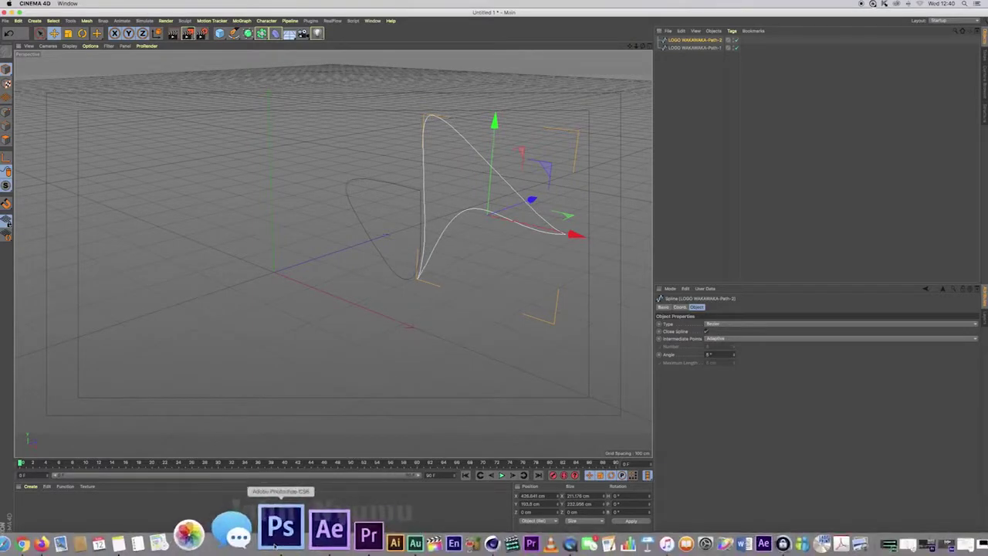
click(280, 526)
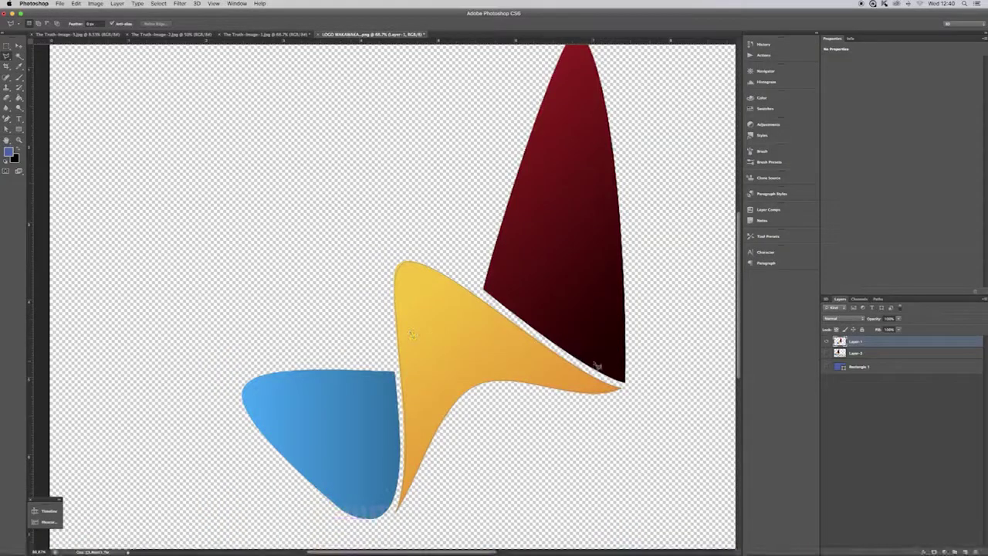
Step: Zoom in twice and pan to the red shape's lower tip
key(ctrl+plus)
drag(596, 363, 359, 291)
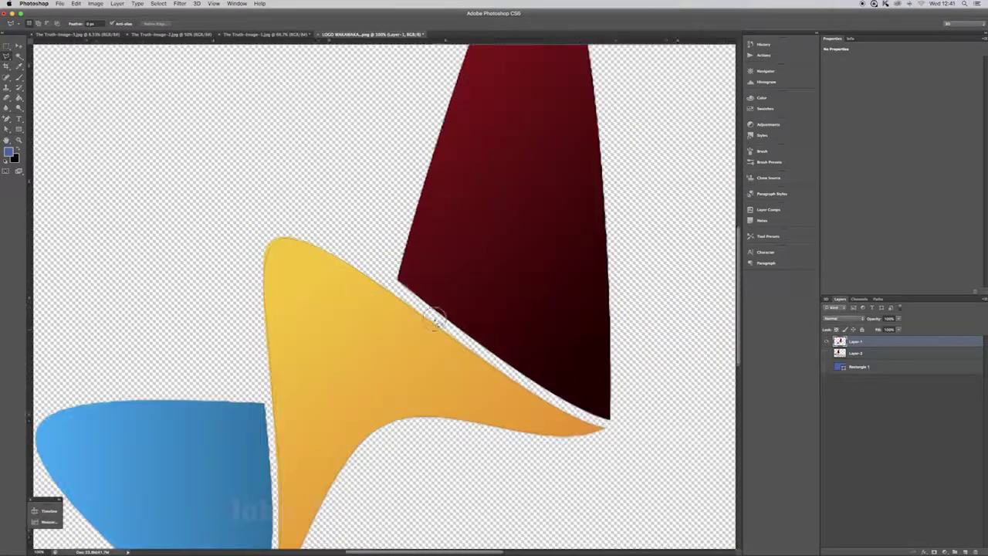
key(ctrl+plus)
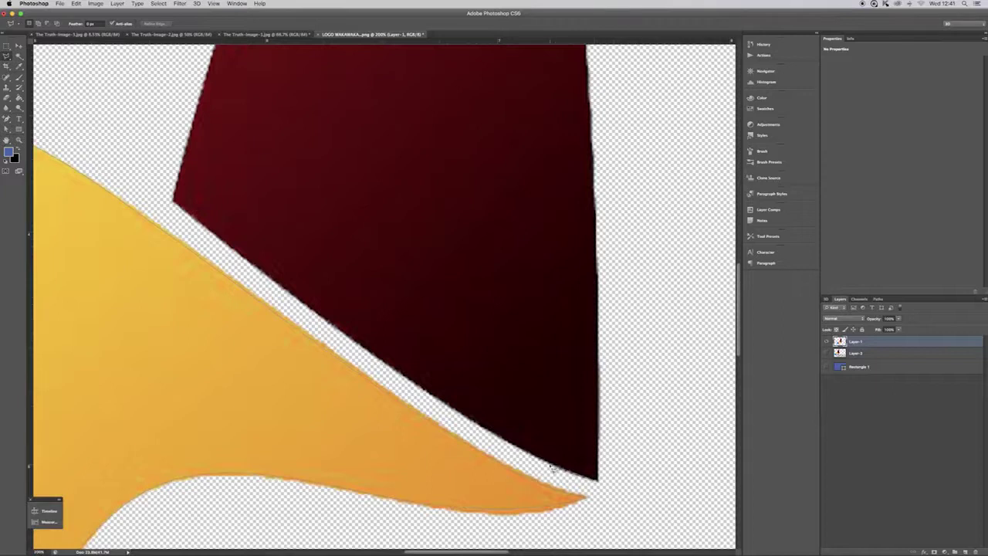
scroll(551, 465, up, 1)
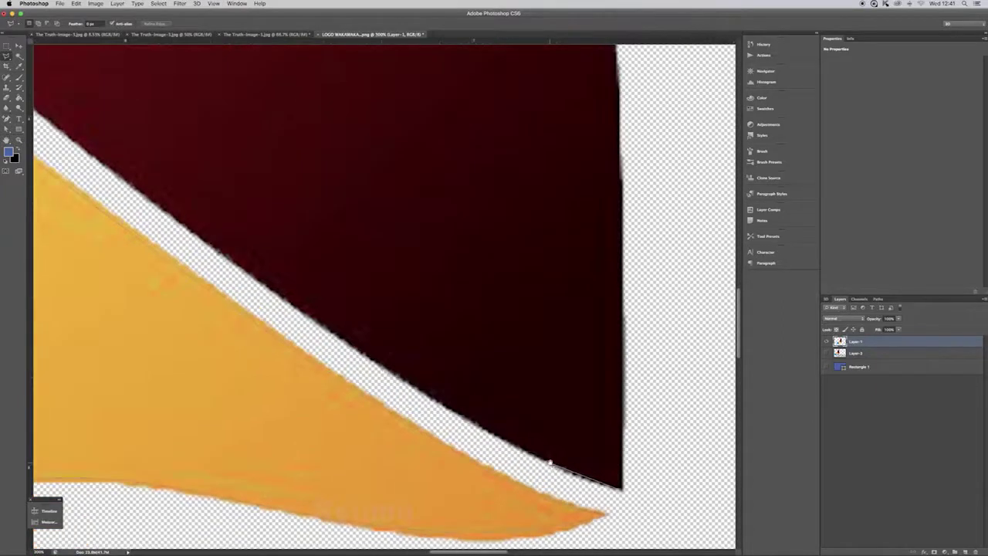
Step: Trace the Magnetic Lasso from the red shape's lower corner up its left edge to the pointed top
click(542, 458)
mouse_move(457, 413)
mouse_down()
mouse_move(363, 335)
mouse_move(345, 340)
mouse_move(109, 163)
mouse_up()
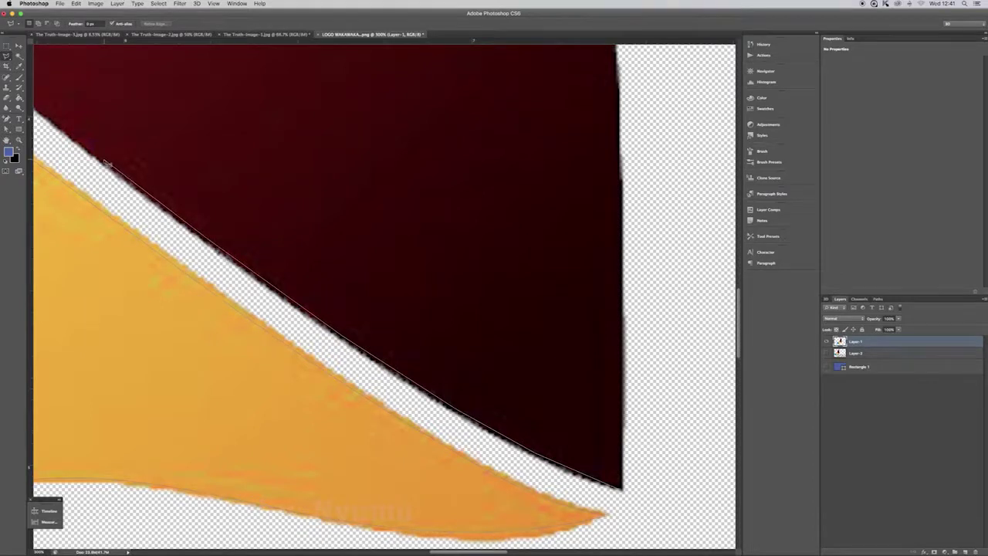
drag(103, 160, 402, 329)
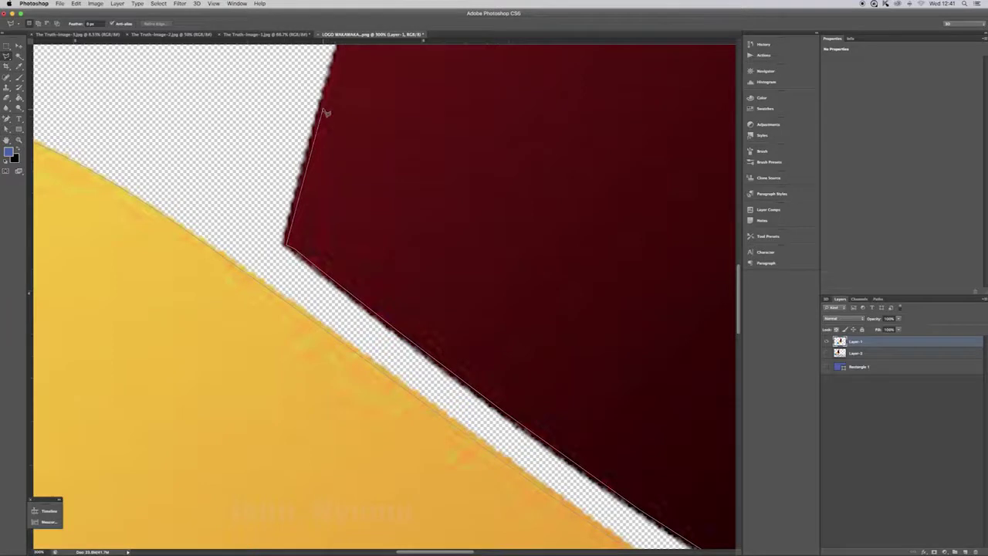
drag(402, 97, 282, 432)
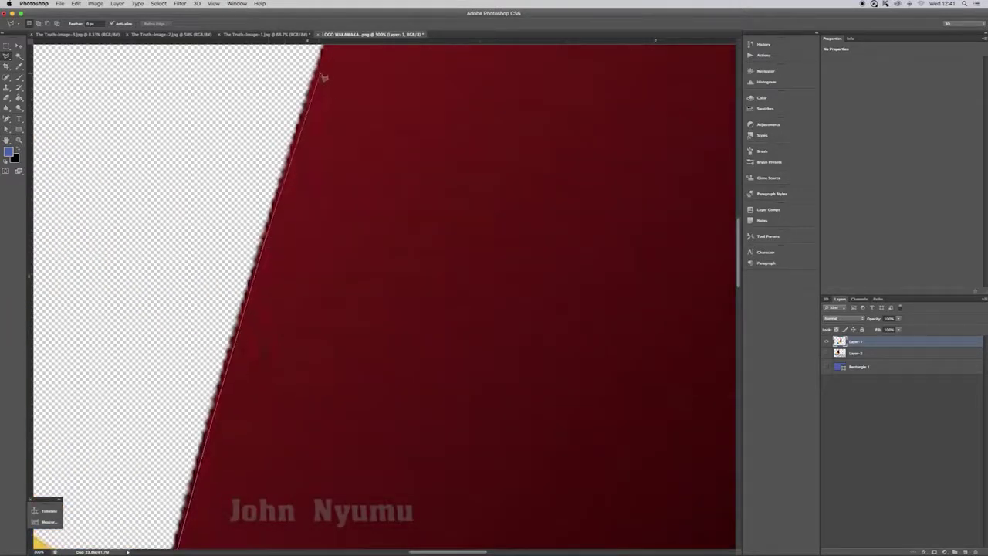
drag(368, 70, 221, 496)
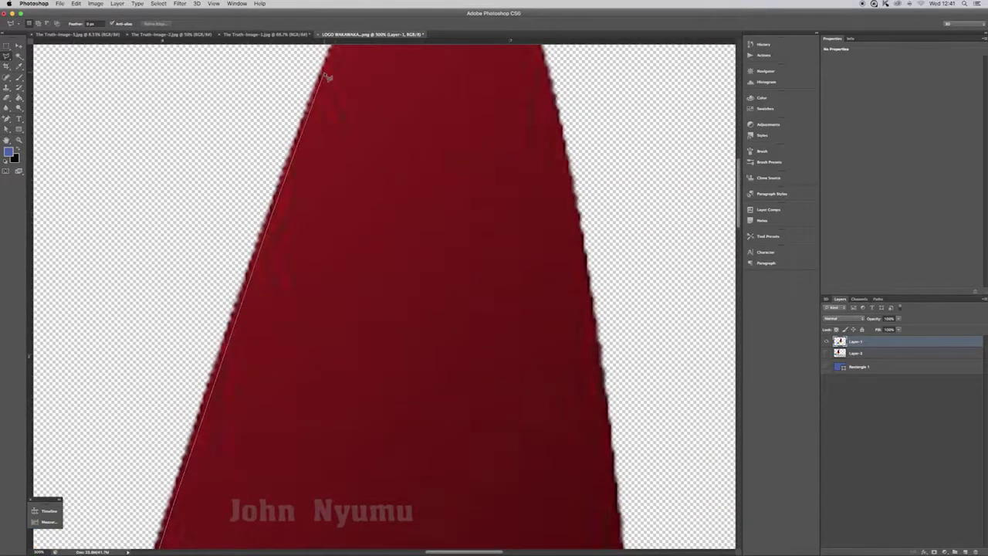
drag(359, 201, 316, 469)
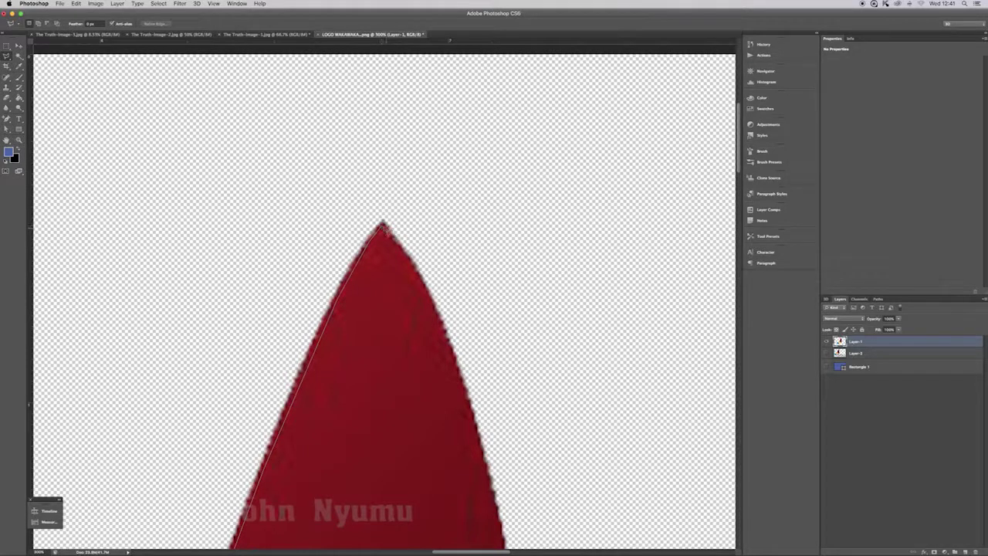
Step: Continue the red shape's outline from its tip down the right edge toward the lower corner
click(384, 226)
drag(521, 407, 419, 202)
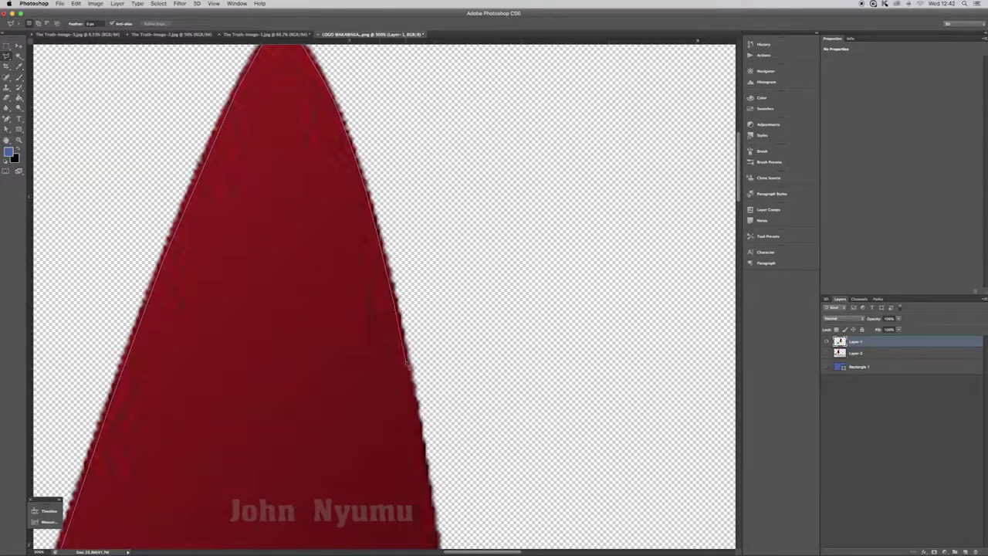
drag(456, 384, 393, 139)
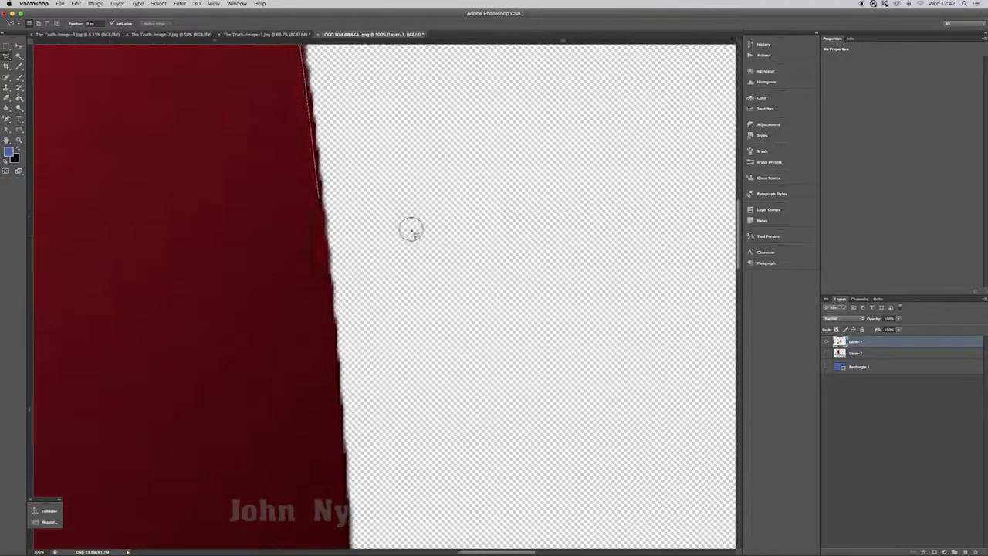
drag(459, 468, 463, 161)
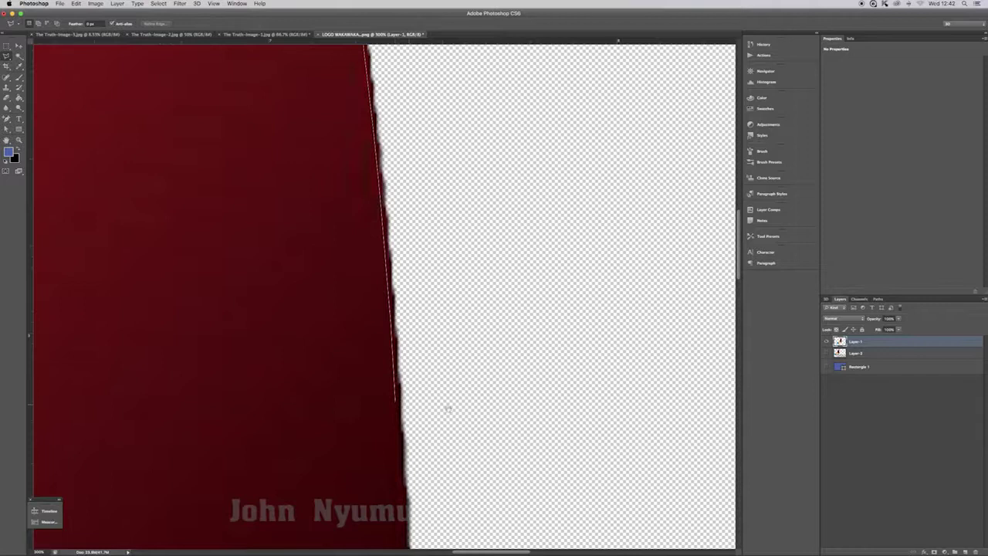
scroll(463, 111, down, 5)
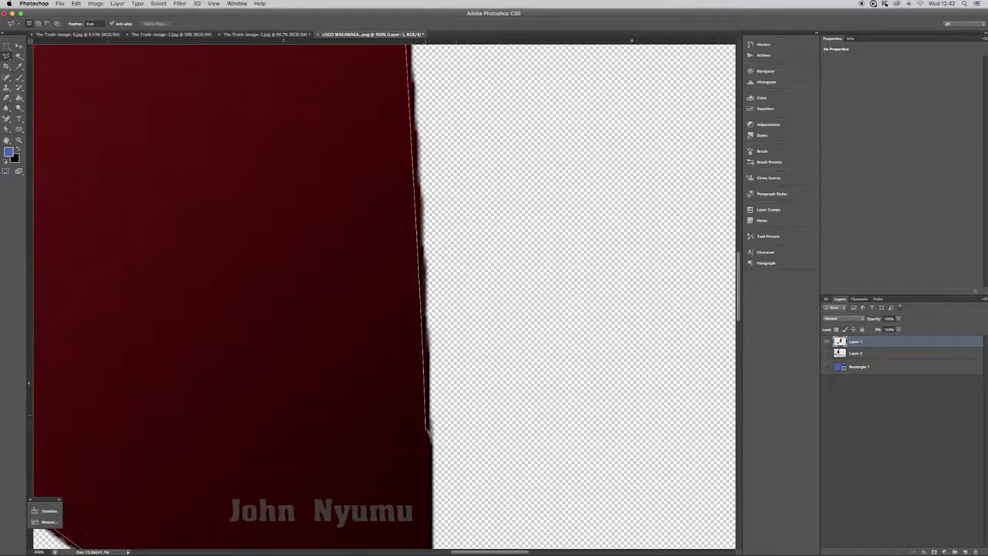
drag(482, 450, 494, 160)
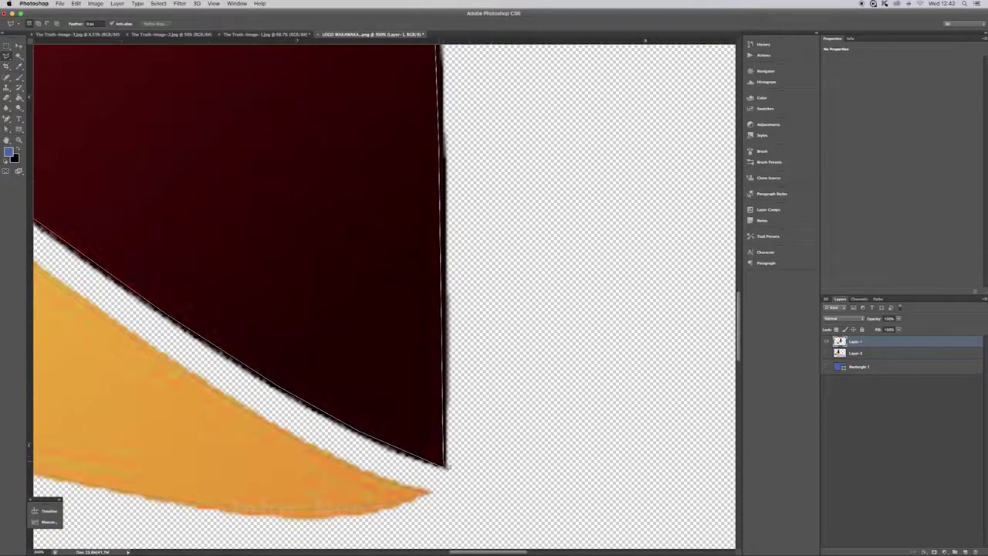
Step: Close the red shape's selection, zoom out, and convert it into a work path
double_click(450, 471)
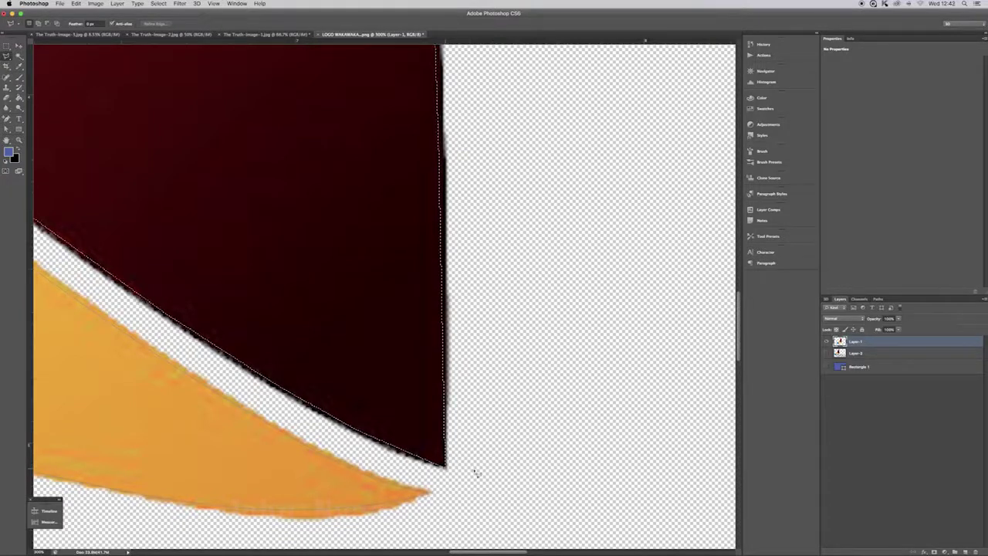
key(ctrl+minus)
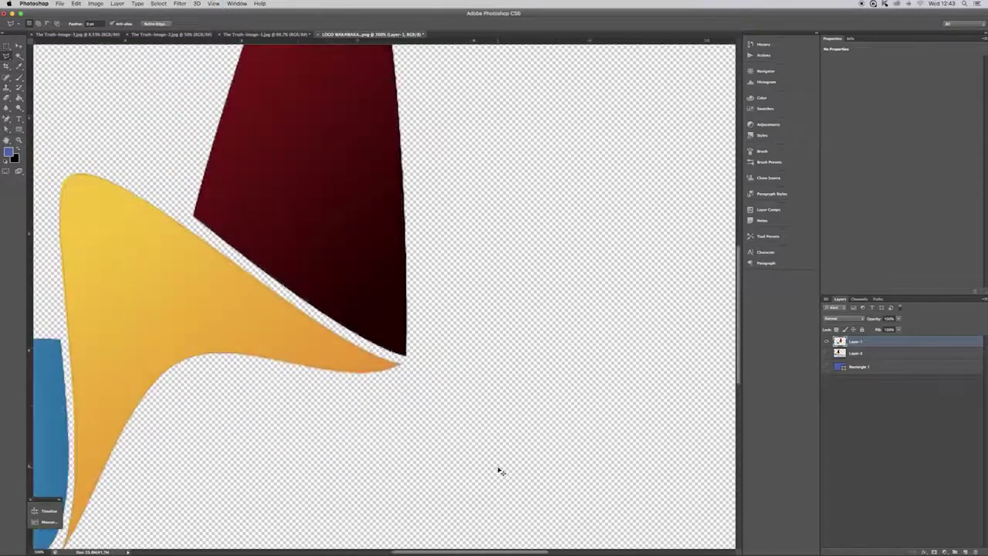
key(ctrl+minus)
key(ctrl+minus)
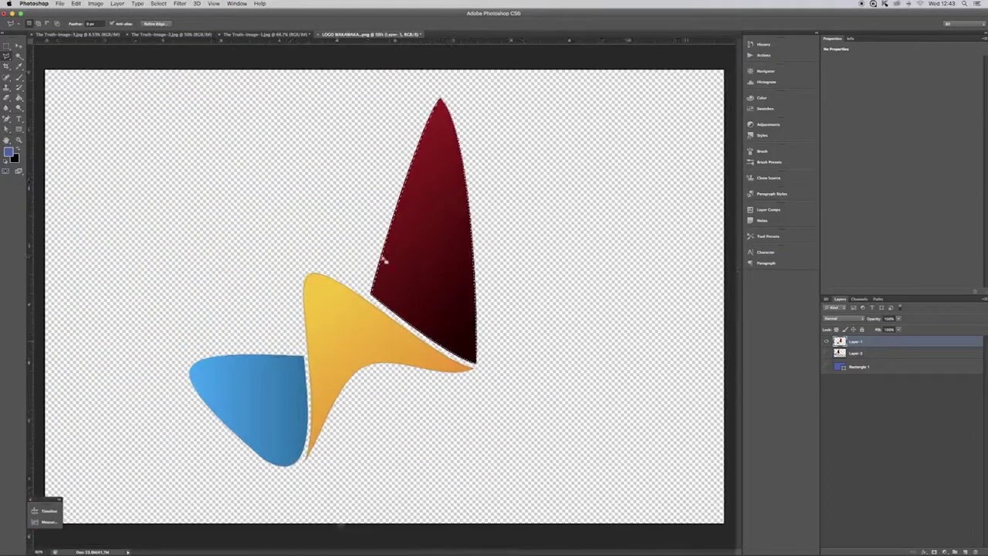
right_click(382, 256)
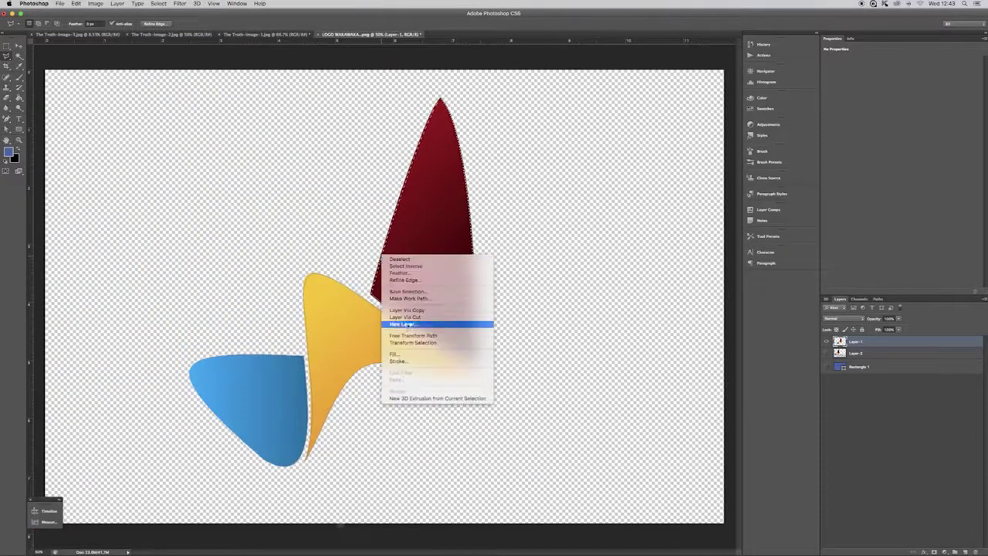
click(437, 299)
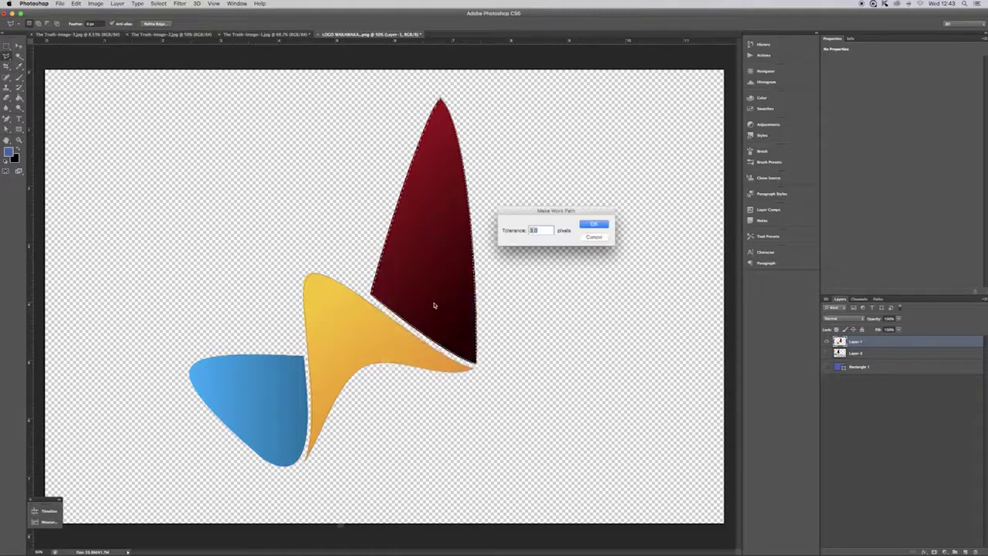
click(593, 223)
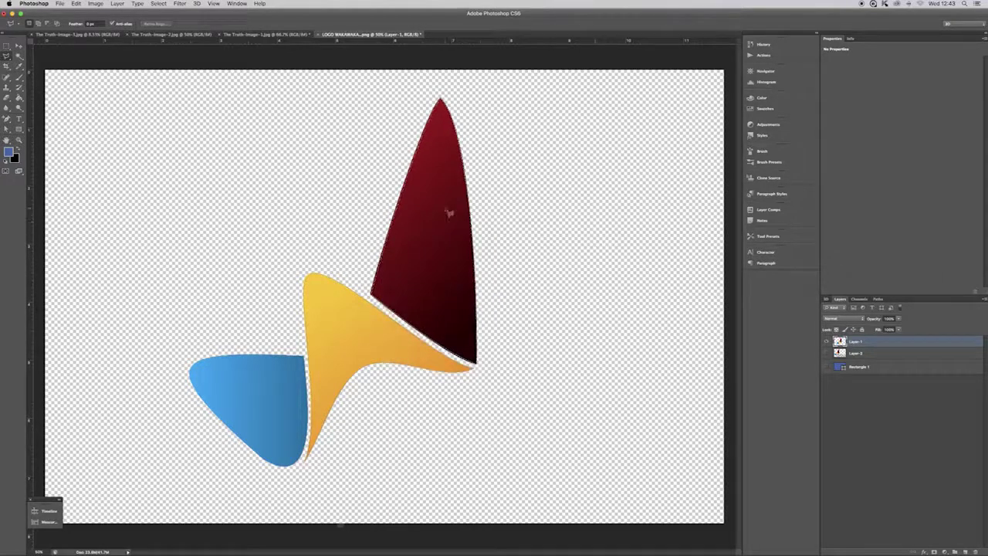
Step: Export the work path to Illustrator as LOGO WAKAWAKA-Path-3.ai
click(61, 4)
mouse_move(69, 152)
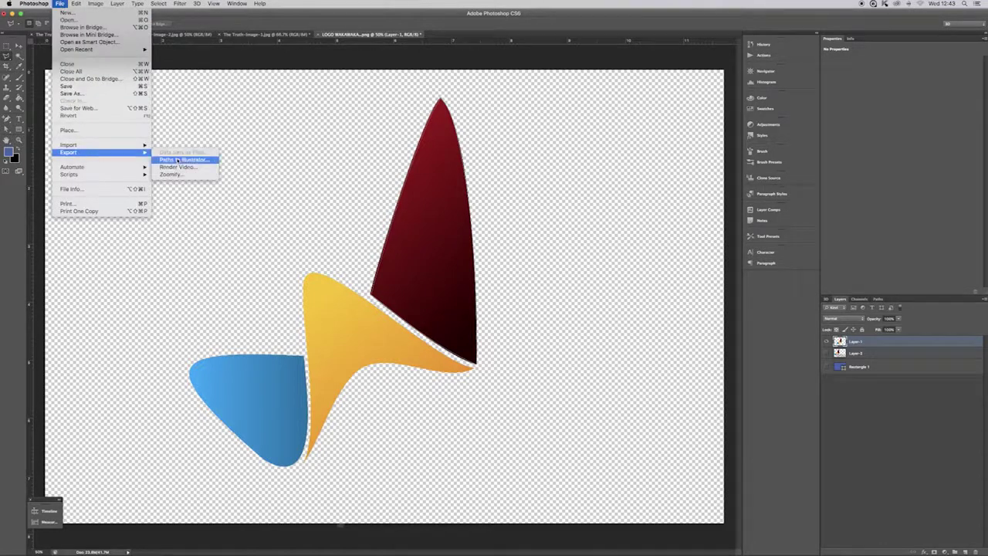
click(184, 160)
click(606, 244)
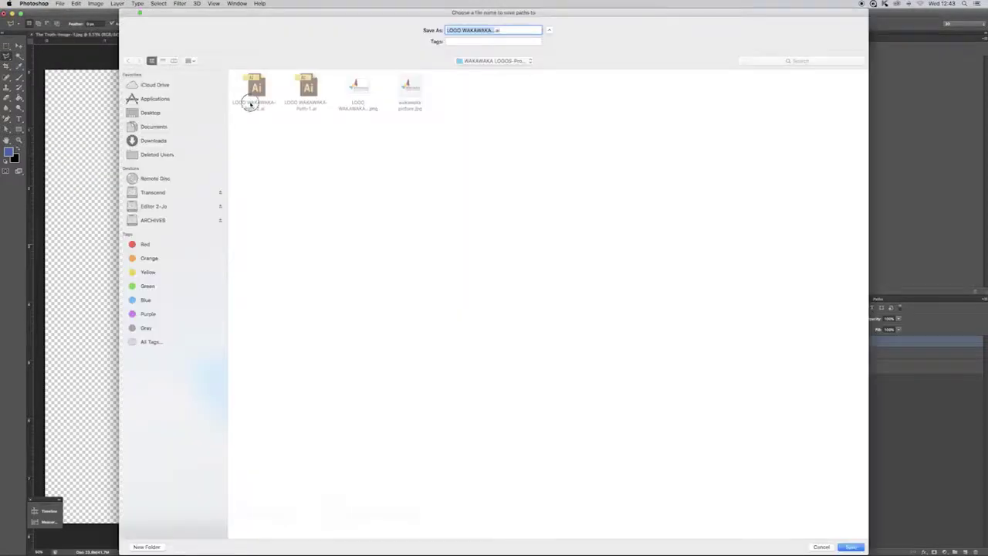
click(249, 100)
click(509, 30)
click(579, 205)
click(848, 546)
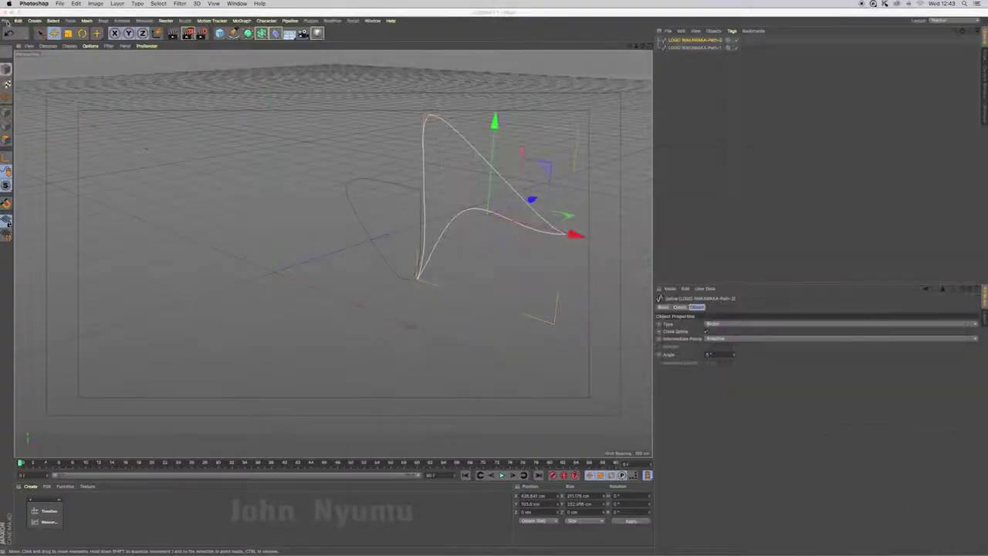
Step: Open LOGO WAKAWAKA-Path-3.ai in Cinema 4D with default import settings and show its coordinates
click(19, 20)
click(46, 72)
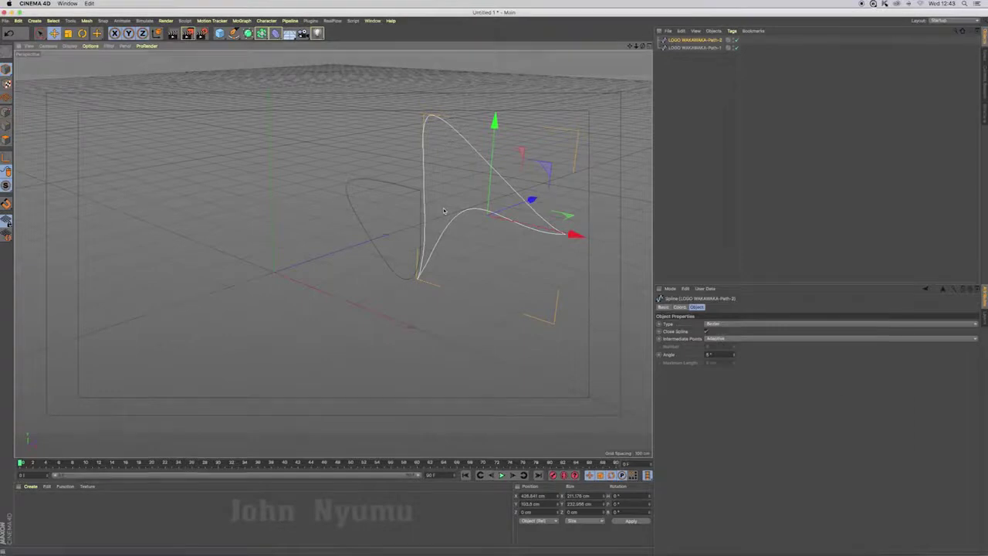
click(228, 74)
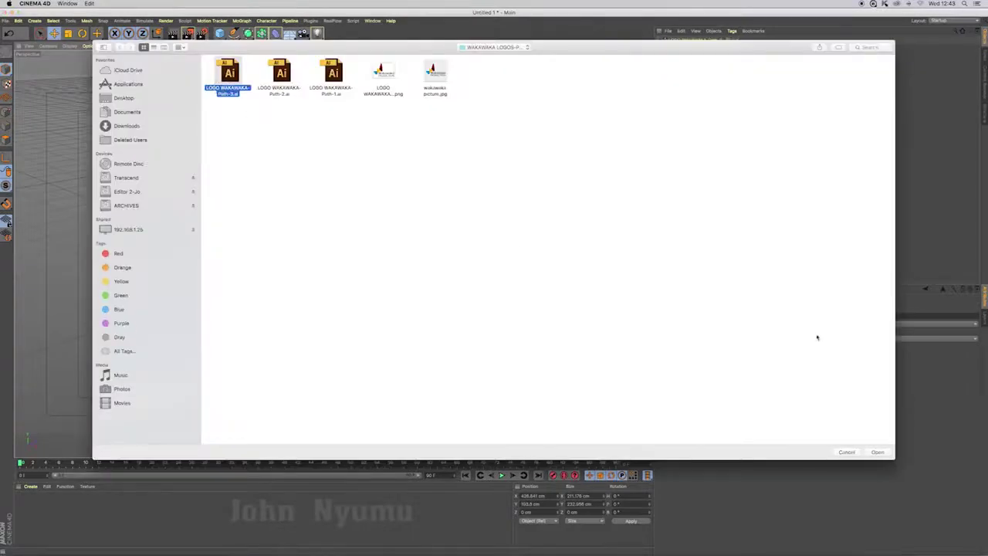
click(878, 452)
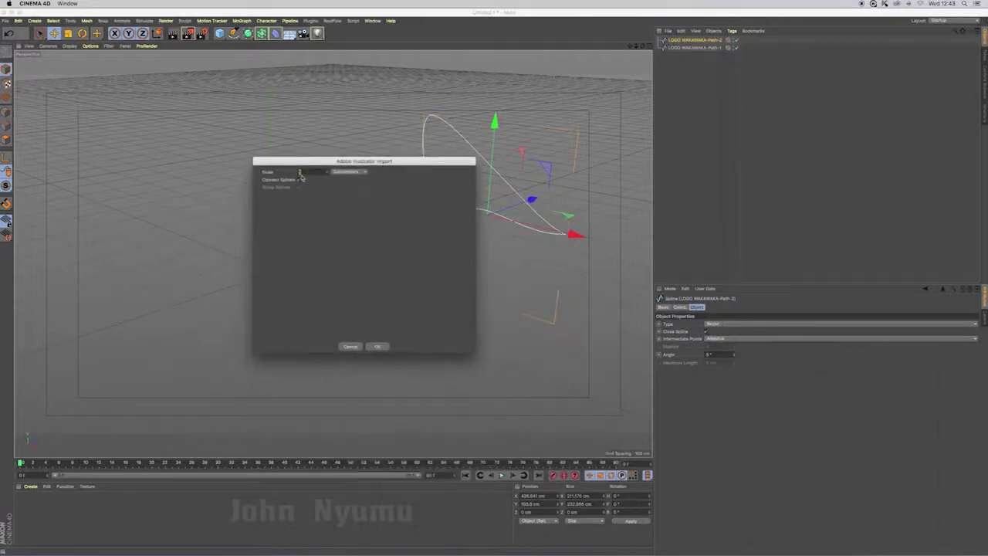
click(378, 348)
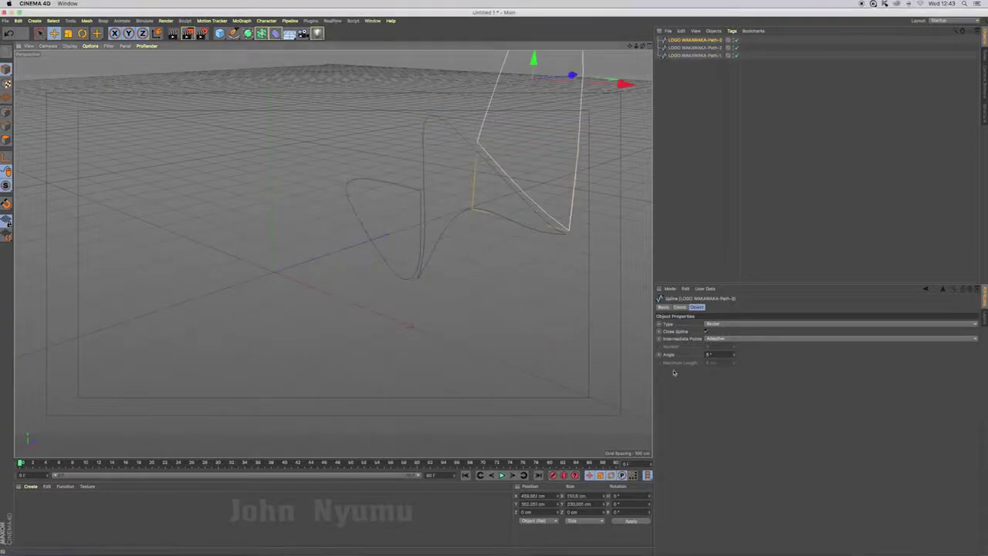
click(679, 306)
click(688, 325)
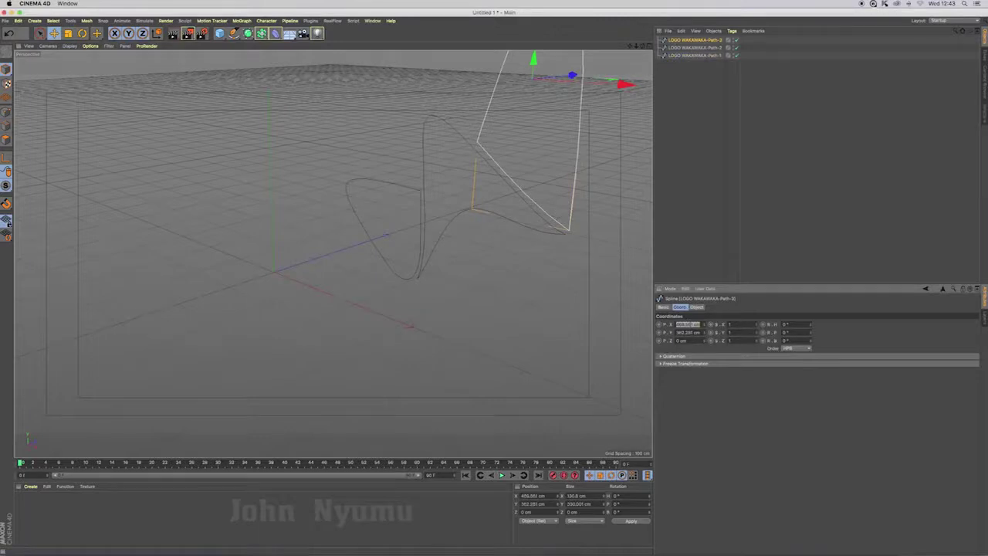
text(0)
key(Tab)
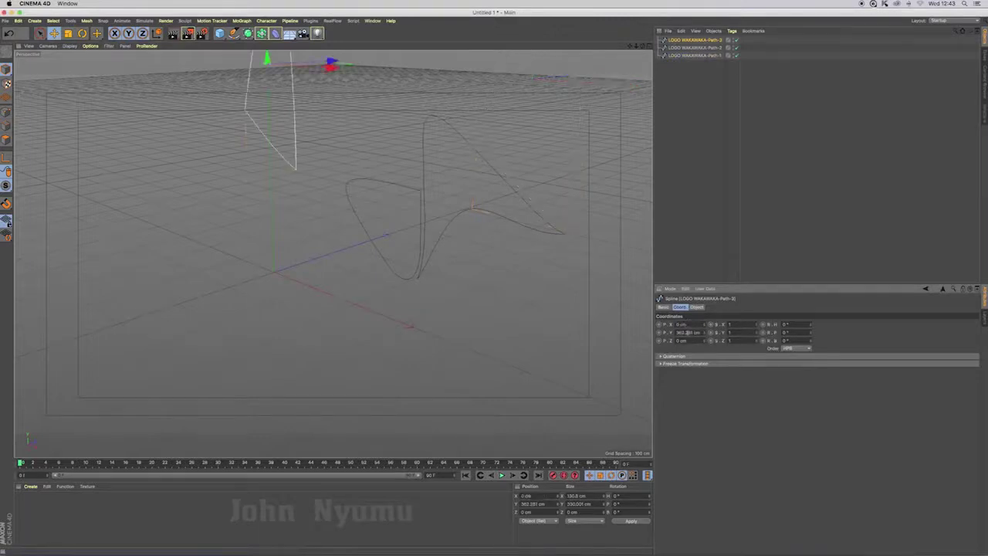
text(0)
key(Tab)
text(0)
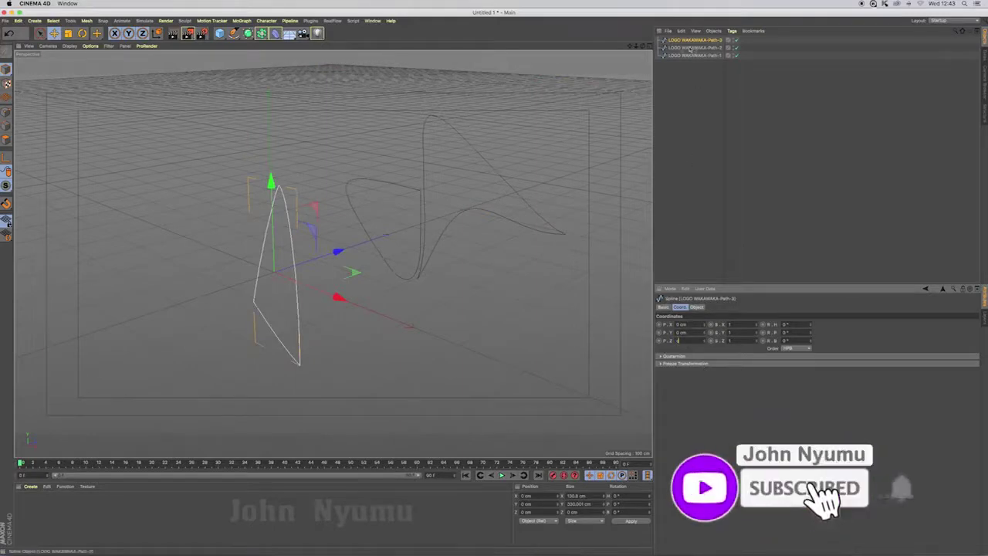
click(691, 48)
text(0)
key(Tab)
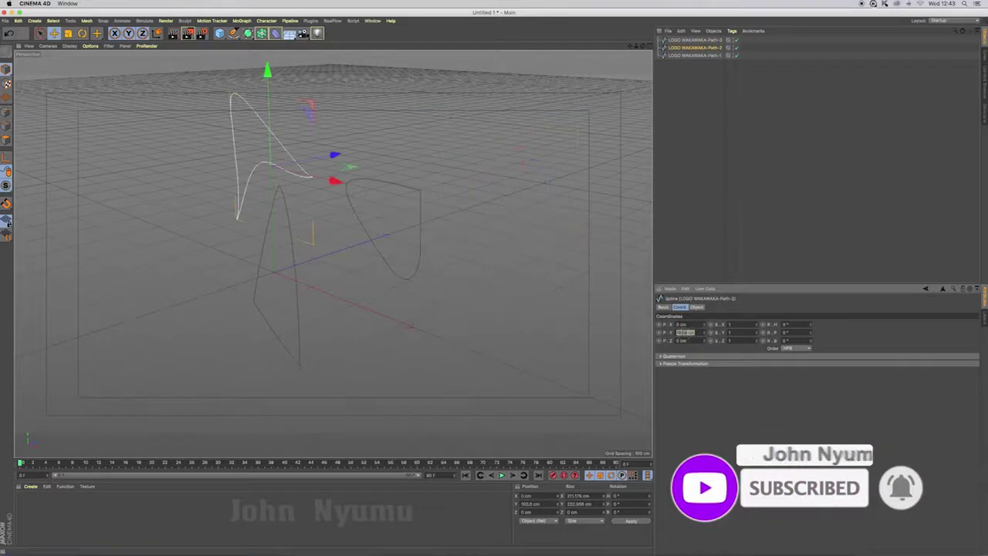
text(0)
key(Tab)
text(0)
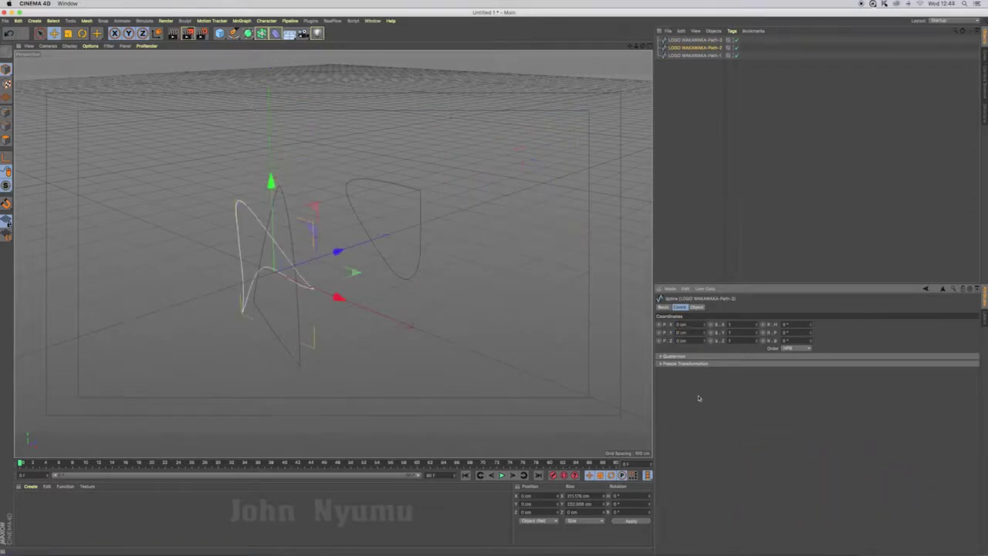
key(ctrl+z)
key(ctrl+z)
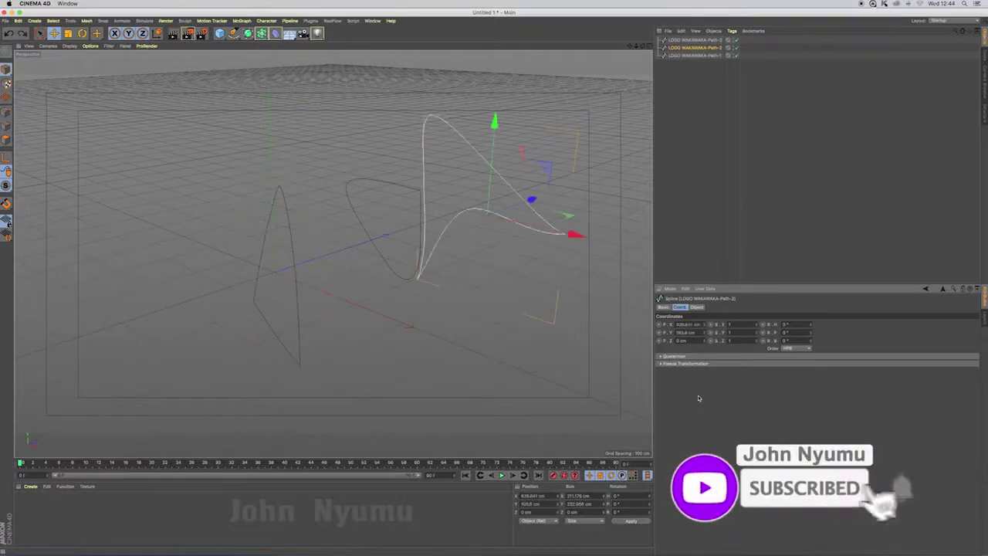
key(ctrl+z)
key(ctrl+z)
key(ctrl+z)
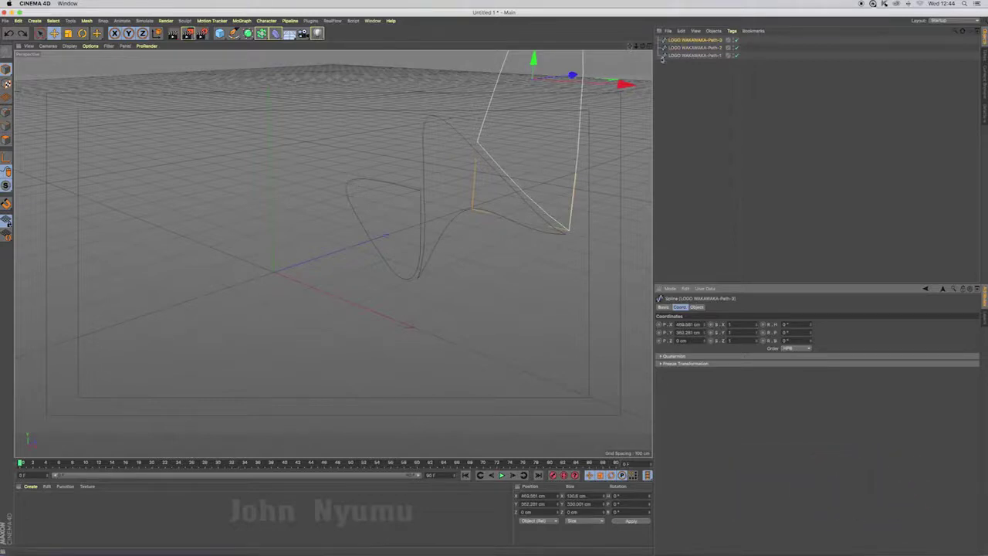
Step: Select all three logo splines, move them together to X -0.349 cm, and orbit to face them
drag(673, 79, 706, 33)
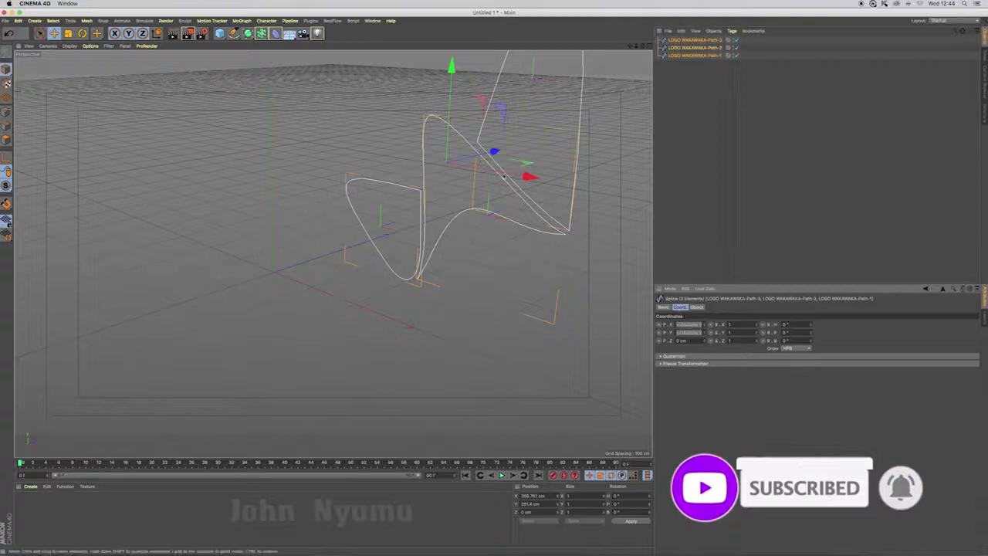
drag(451, 67, 448, 147)
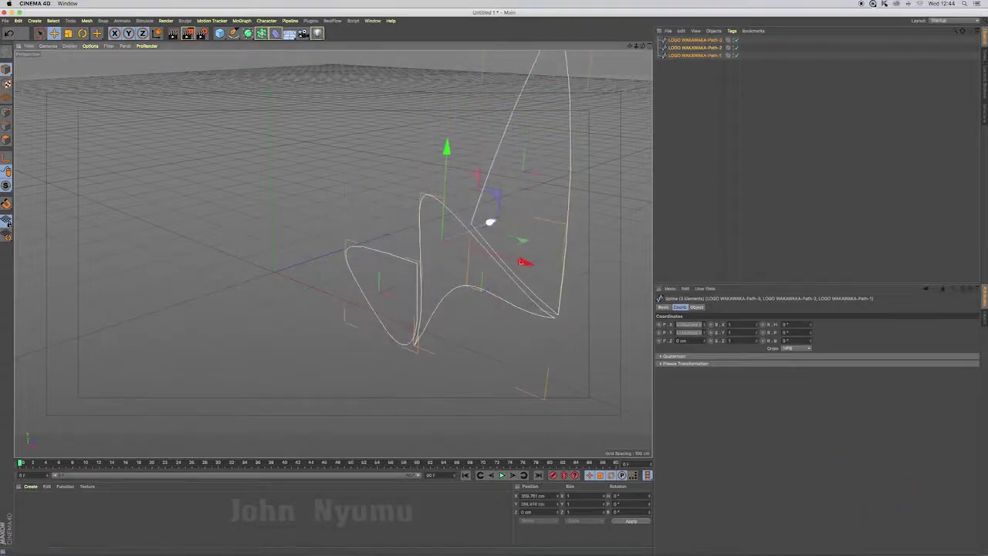
drag(525, 263, 410, 229)
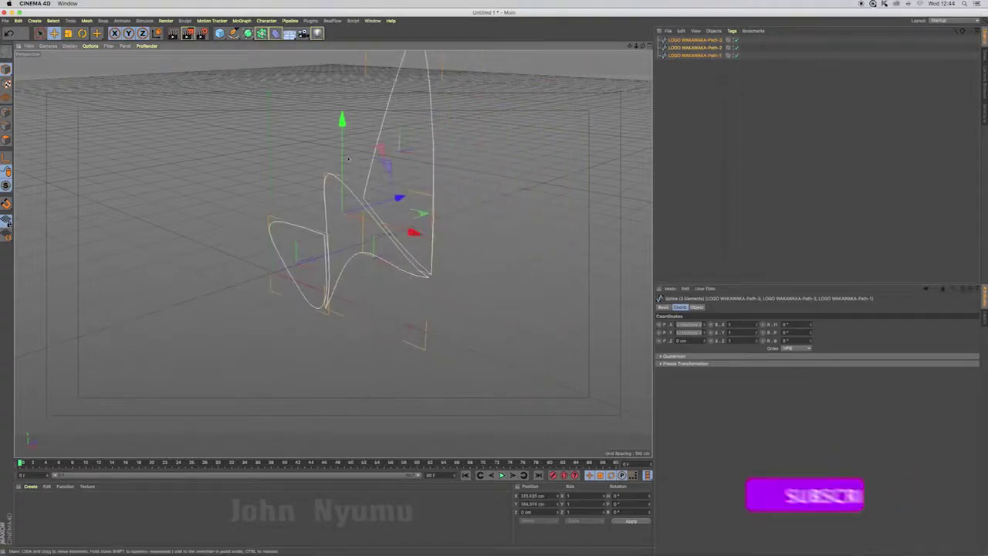
drag(342, 120, 342, 164)
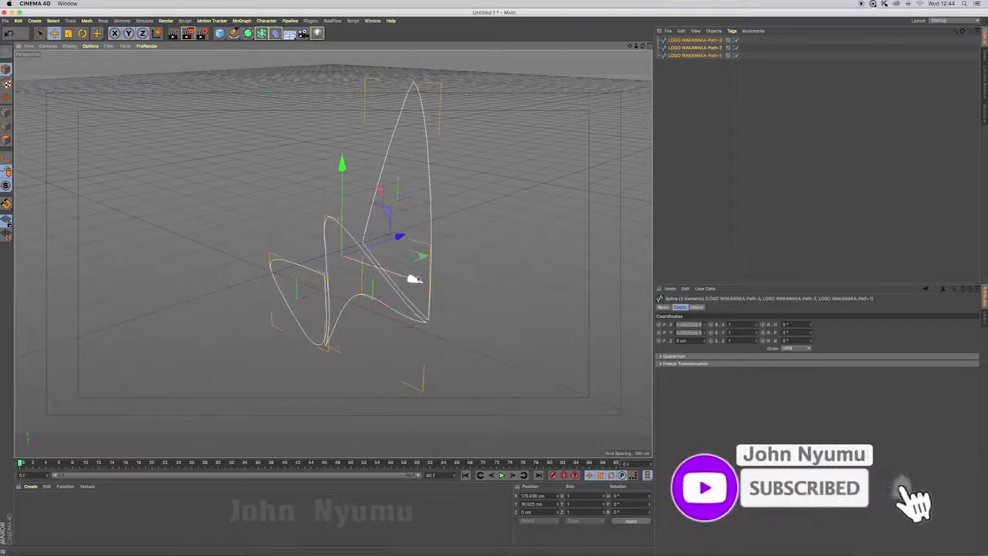
drag(414, 278, 394, 273)
drag(308, 255, 332, 253)
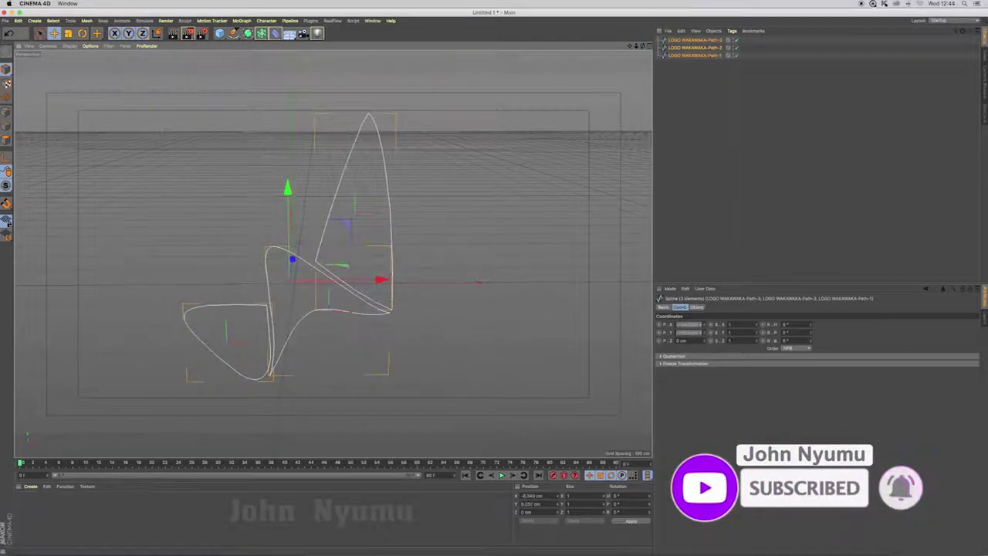
Step: Glance at the Photoshop logo, then deselect all three logo splines in Cinema 4D's Object Manager
click(285, 529)
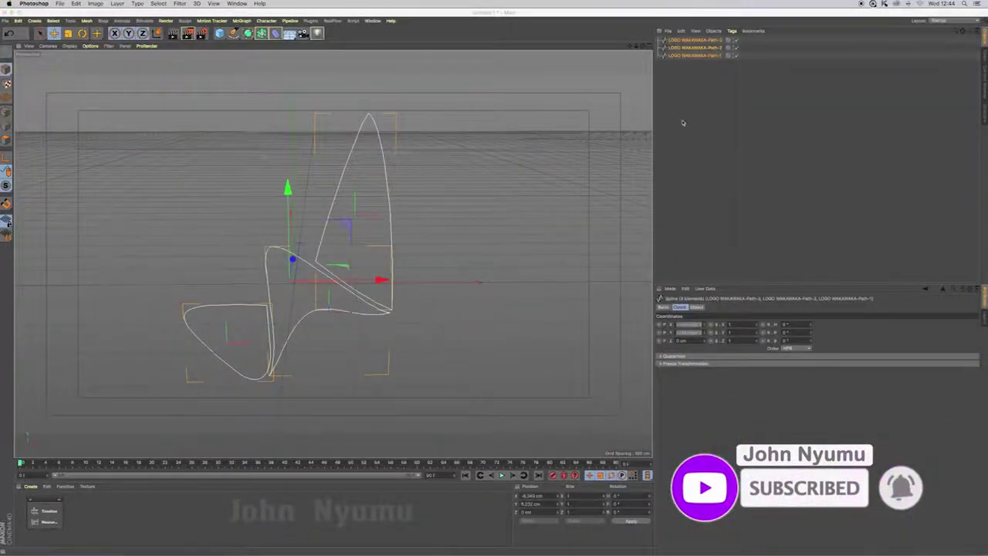
click(347, 275)
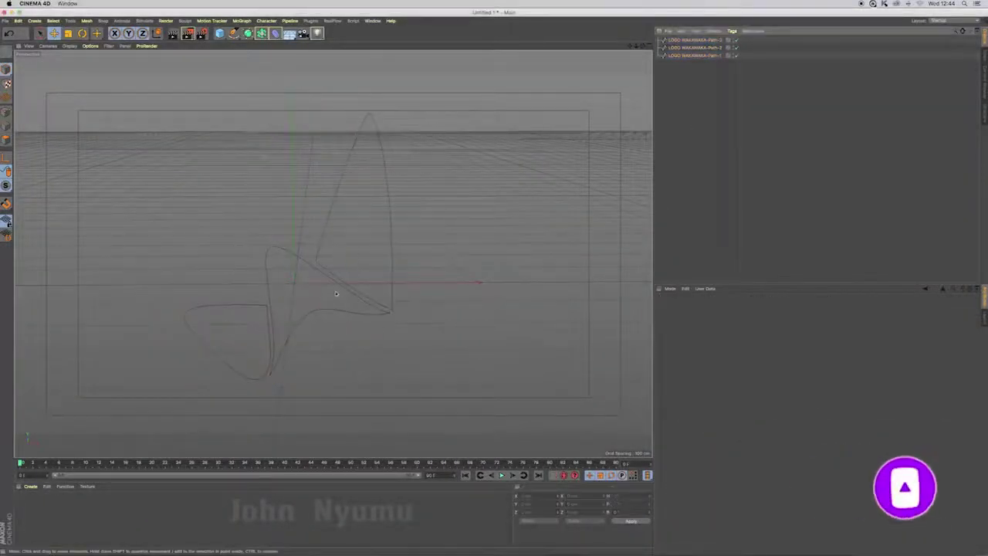